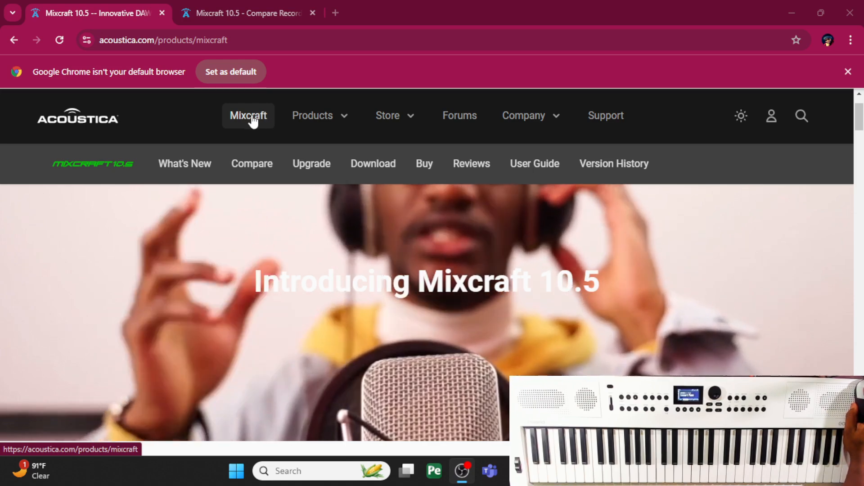
- Load the Mixcraft product page and read the introduction to the new features in Mixcraft 10.5
click(253, 121)
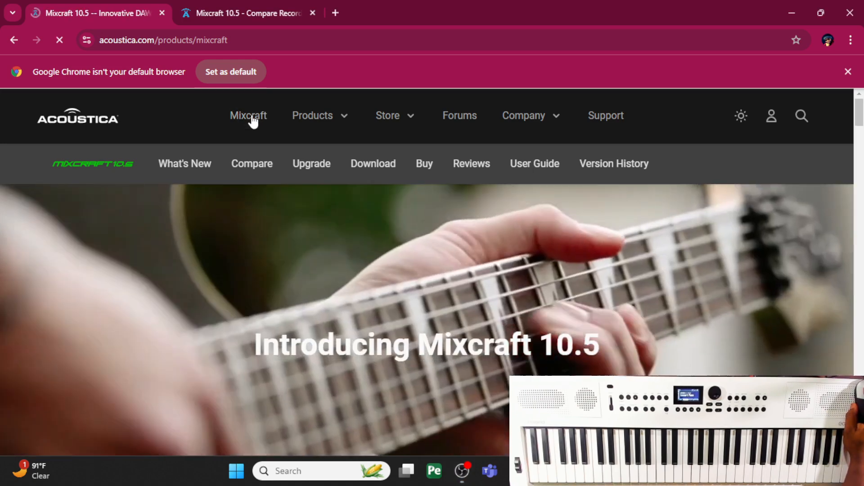
scroll(276, 211, down, 10)
scroll(276, 210, down, 15)
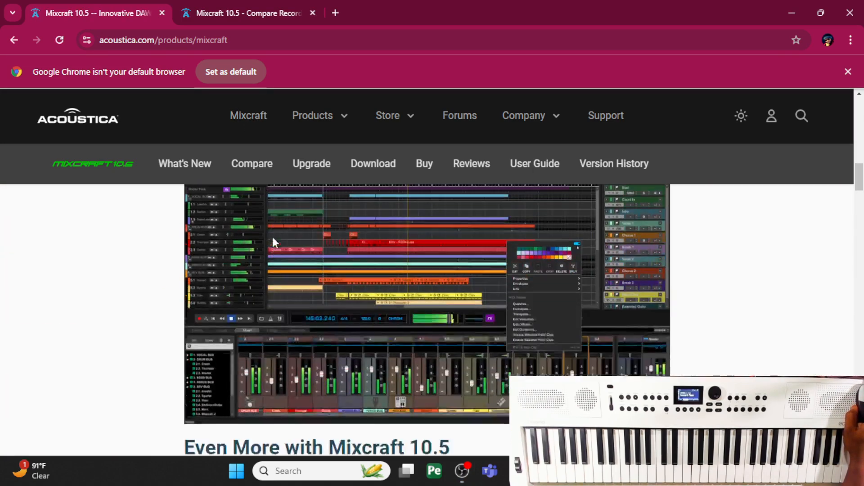
scroll(274, 245, down, 10)
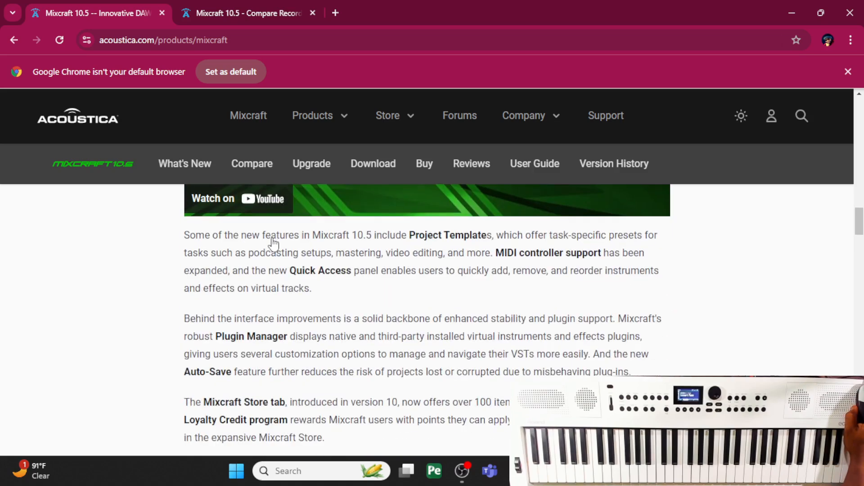
scroll(273, 238, up, 8)
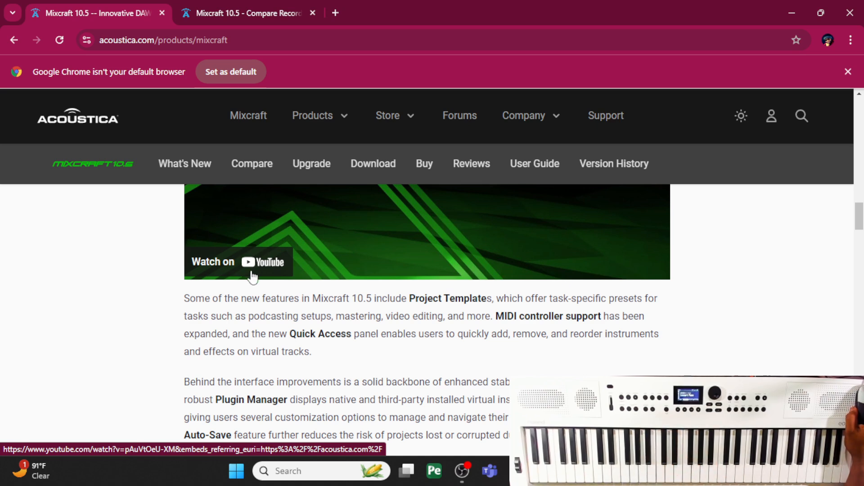
scroll(252, 277, down, 1)
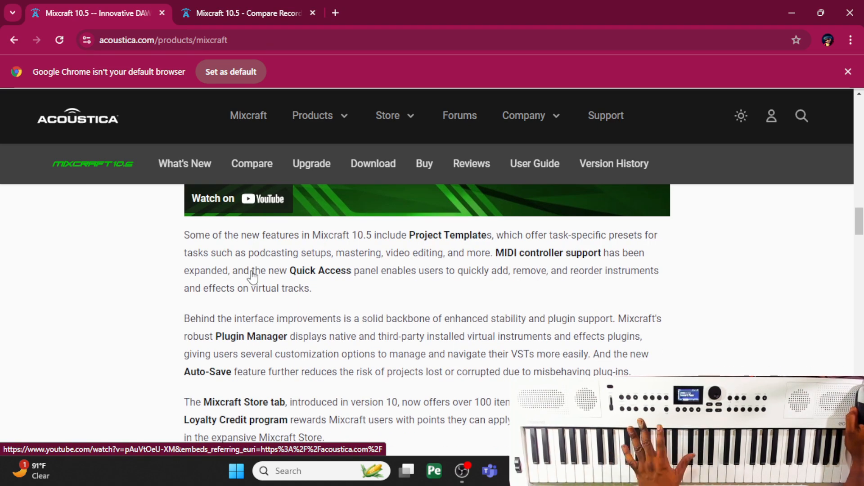
scroll(253, 281, down, 1)
scroll(254, 288, down, 7)
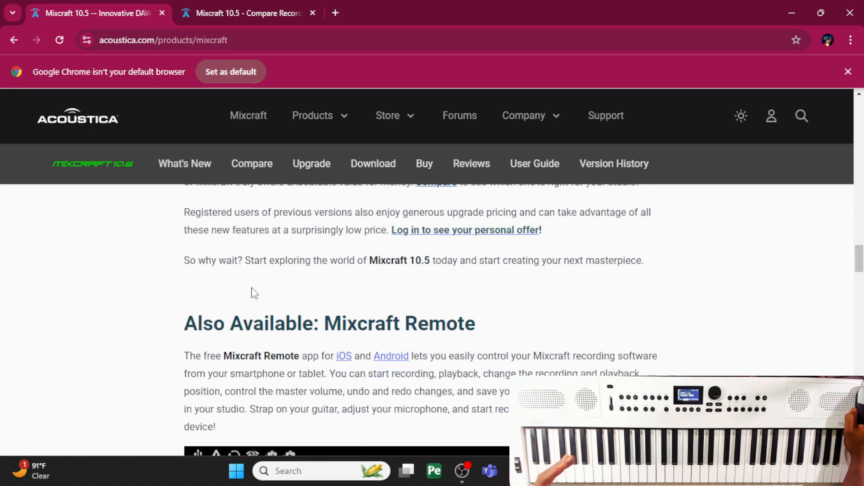
- Review the Mixcraft Remote section and the Mixcraft 10.5 feature list on the product page
scroll(252, 290, down, 1)
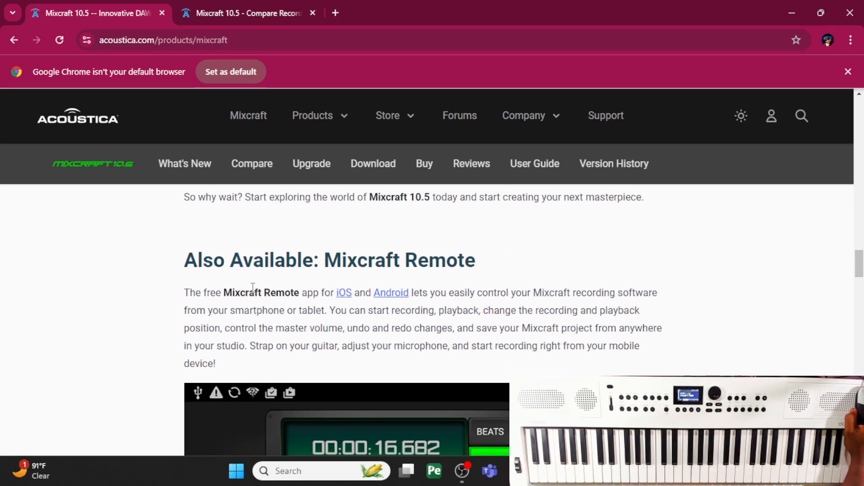
scroll(253, 288, down, 2)
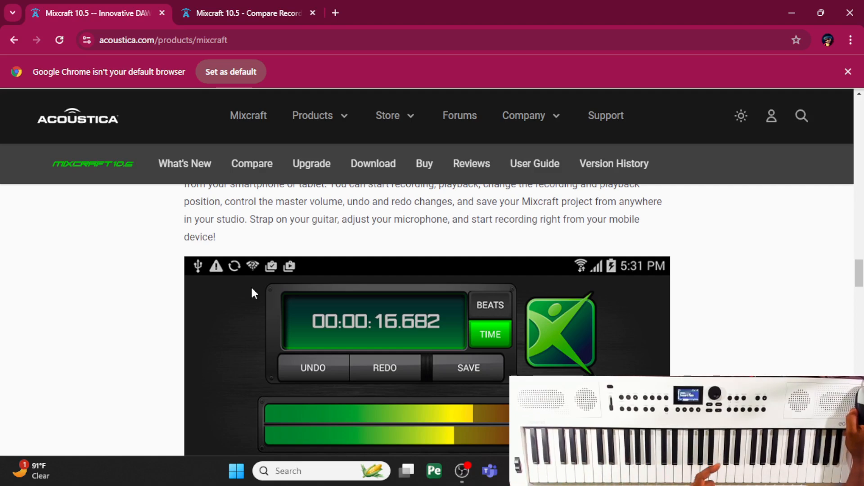
scroll(253, 293, down, 7)
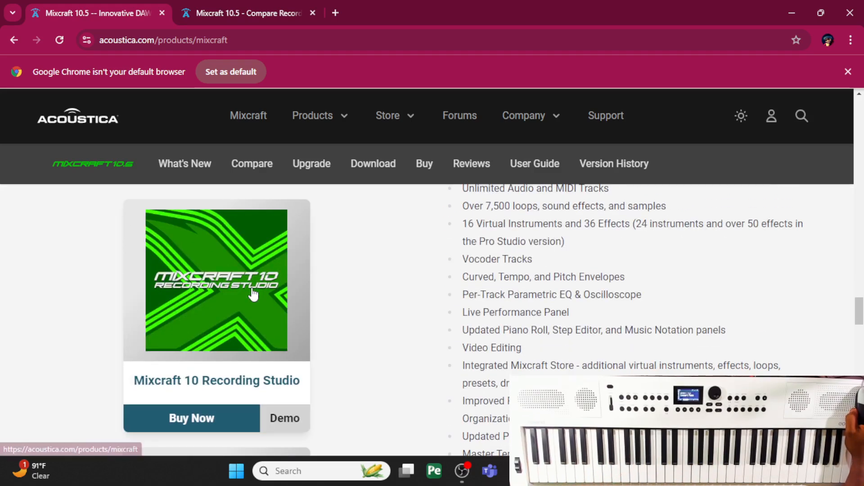
scroll(253, 295, down, 5)
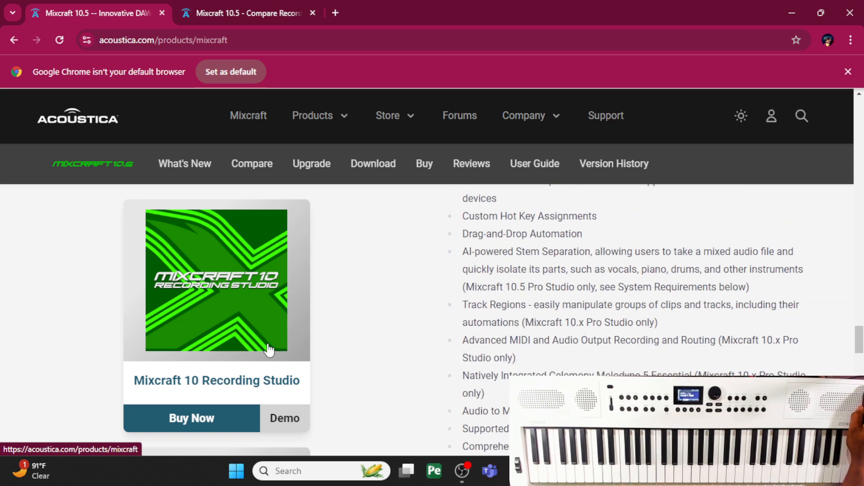
scroll(249, 365, up, 10)
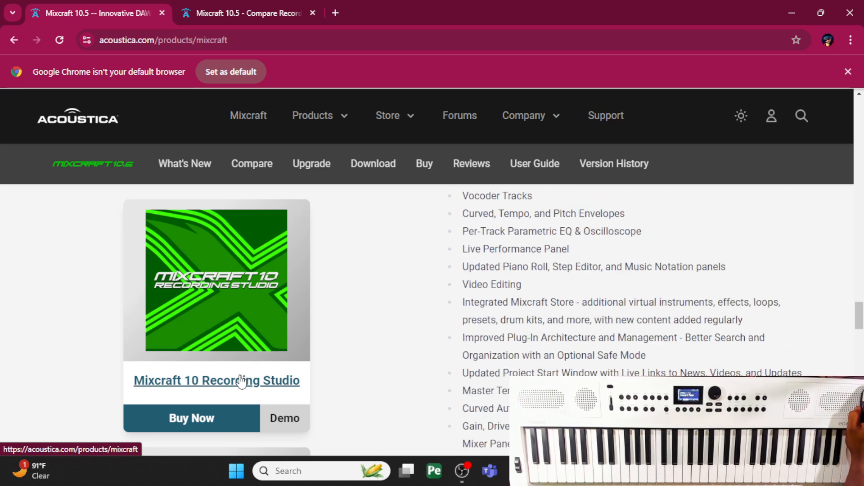
scroll(241, 382, up, 15)
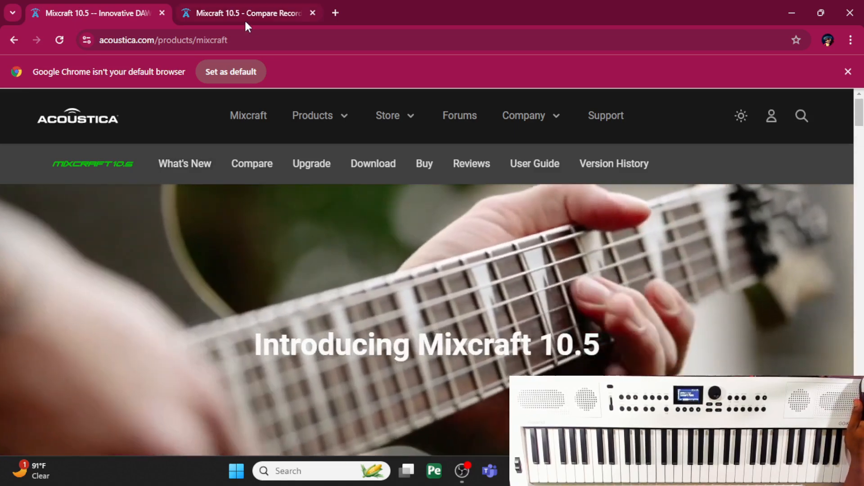
- Bring up the Mixcraft 10.5 comparison page and examine which effects Recording Studio and Pro Studio each include
click(248, 13)
scroll(353, 318, down, 2)
scroll(355, 318, up, 2)
scroll(330, 369, down, 4)
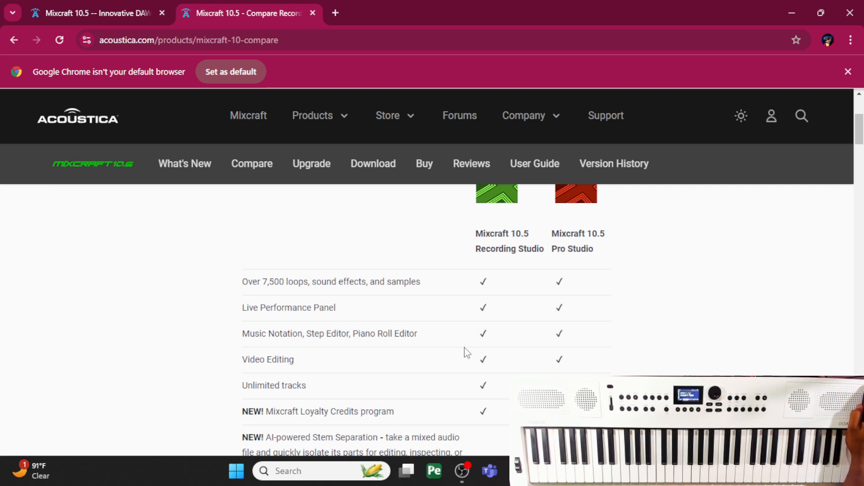
scroll(467, 352, down, 15)
scroll(467, 352, down, 15)
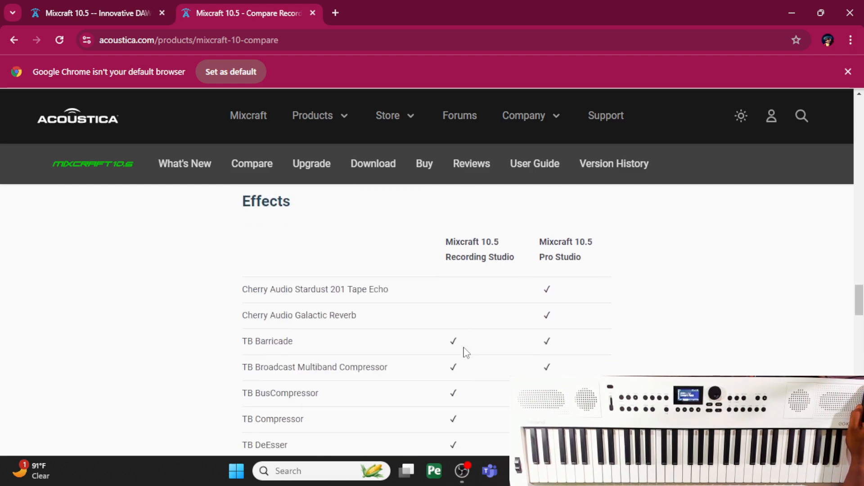
scroll(467, 353, down, 15)
scroll(467, 352, up, 15)
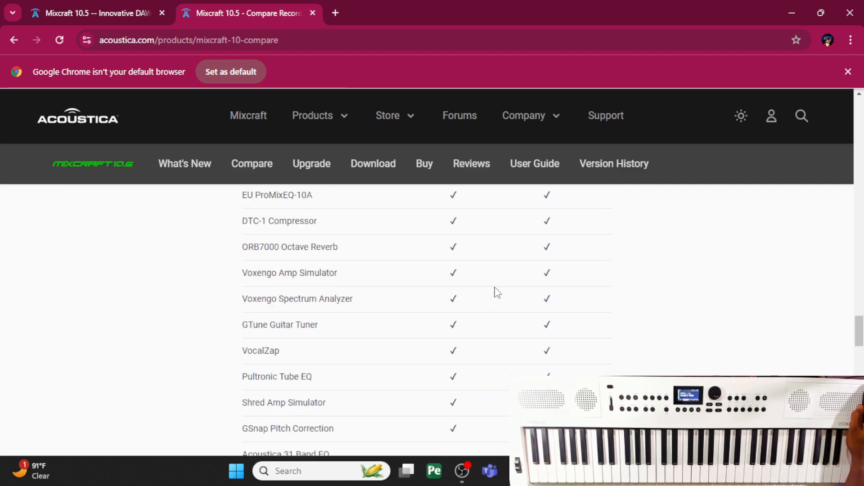
scroll(492, 302, up, 7)
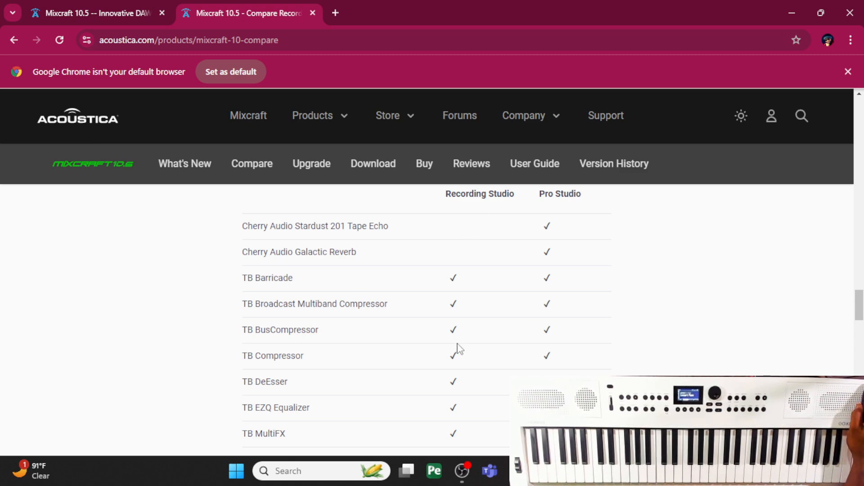
scroll(459, 349, down, 20)
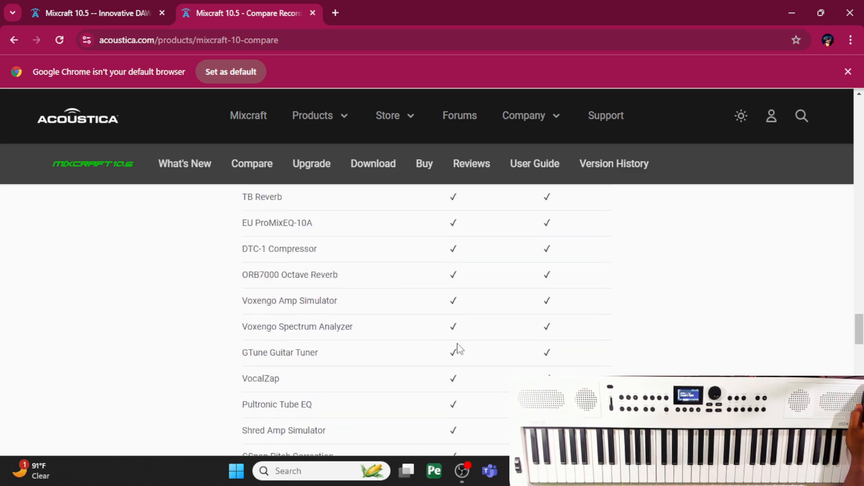
scroll(460, 349, down, 3)
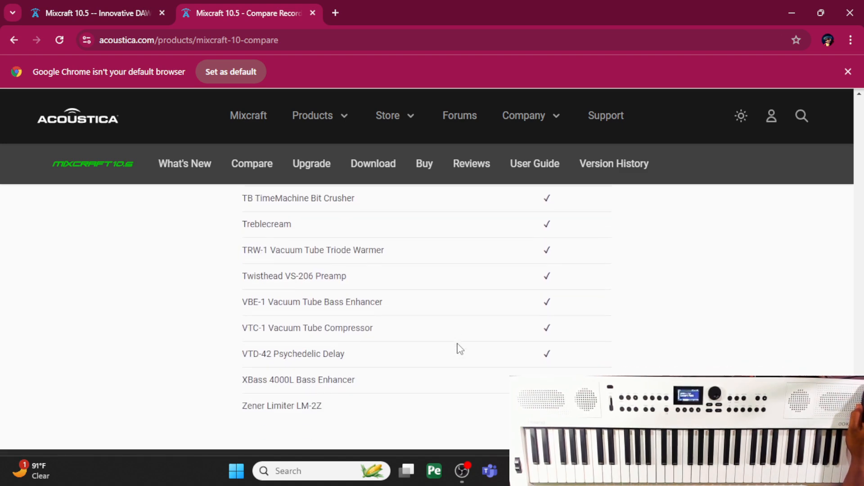
- Review the instruments comparison for both editions and return to the overview of the two Mixcraft 10.5 versions
scroll(459, 349, up, 7)
scroll(459, 349, up, 12)
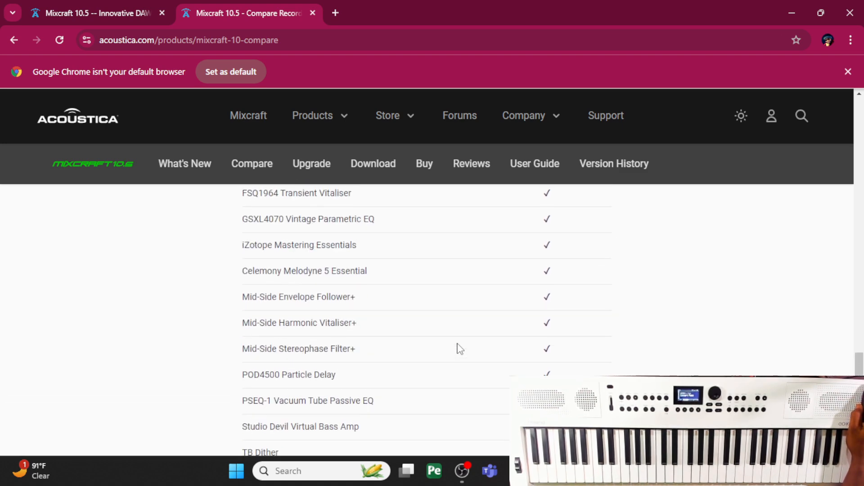
scroll(459, 349, up, 10)
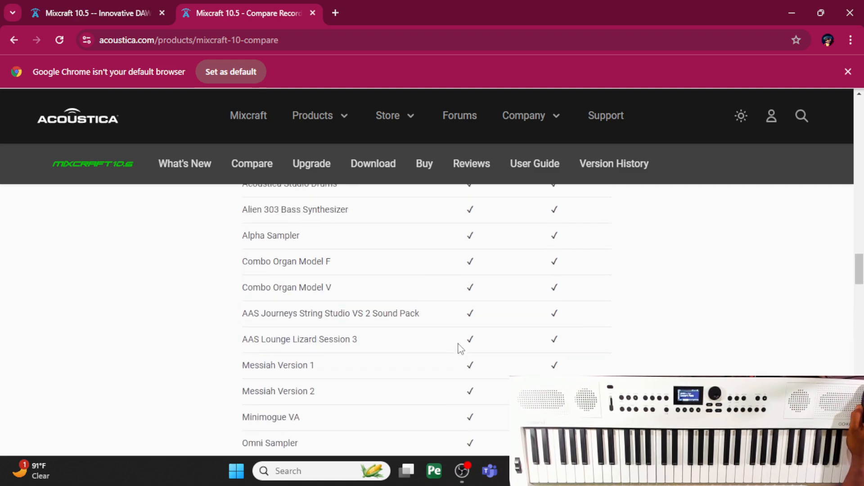
scroll(459, 348, up, 6)
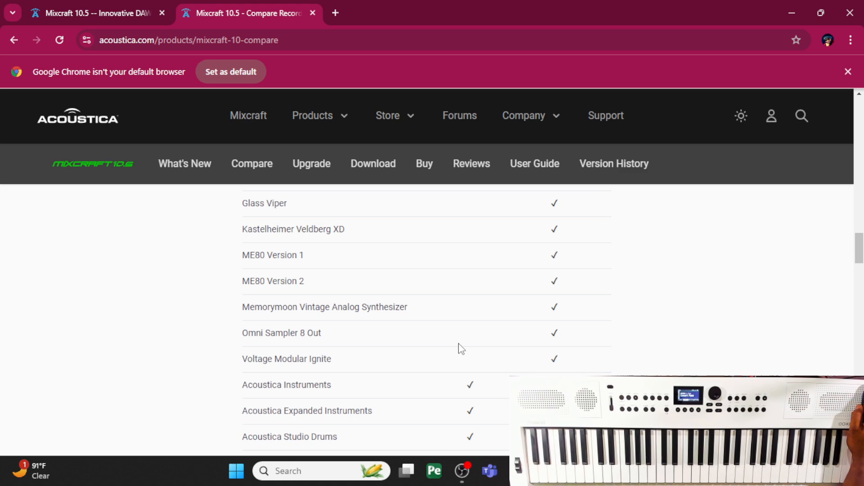
scroll(460, 349, up, 6)
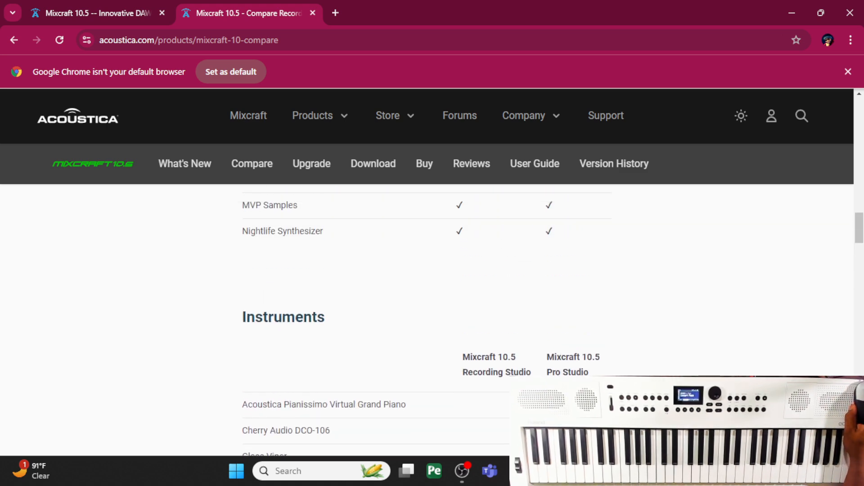
scroll(412, 320, up, 20)
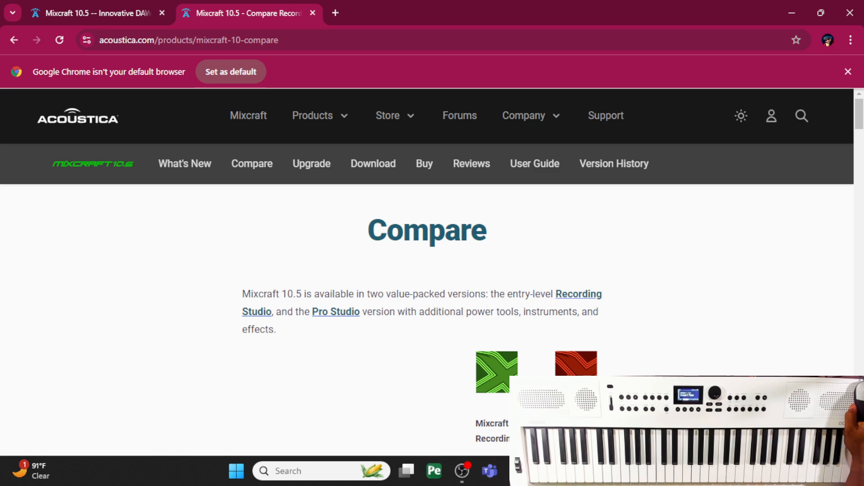
scroll(427, 315, down, 2)
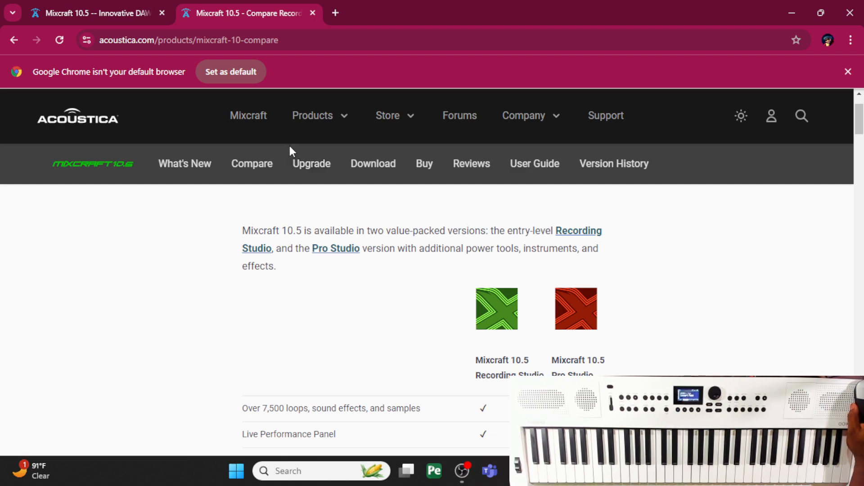
- Return to the Mixcraft product page and check the system requirements and the purchase and demo options
click(119, 13)
scroll(340, 248, down, 15)
scroll(341, 263, down, 20)
scroll(344, 265, down, 15)
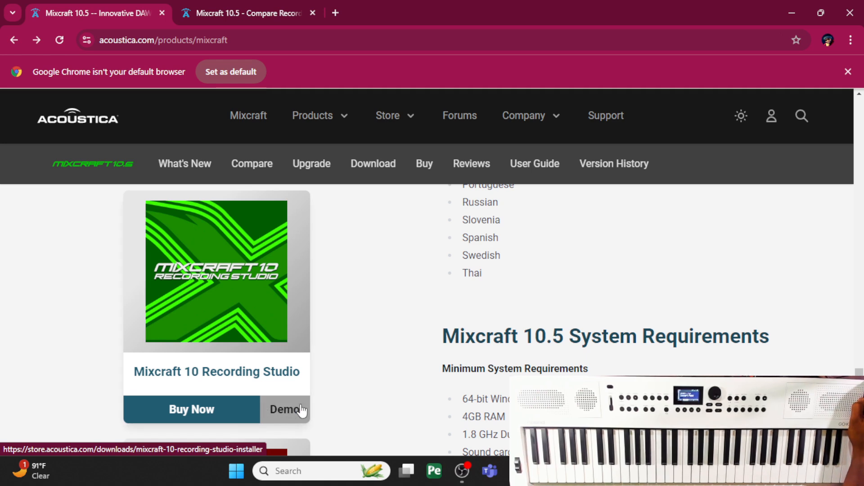
scroll(293, 412, down, 8)
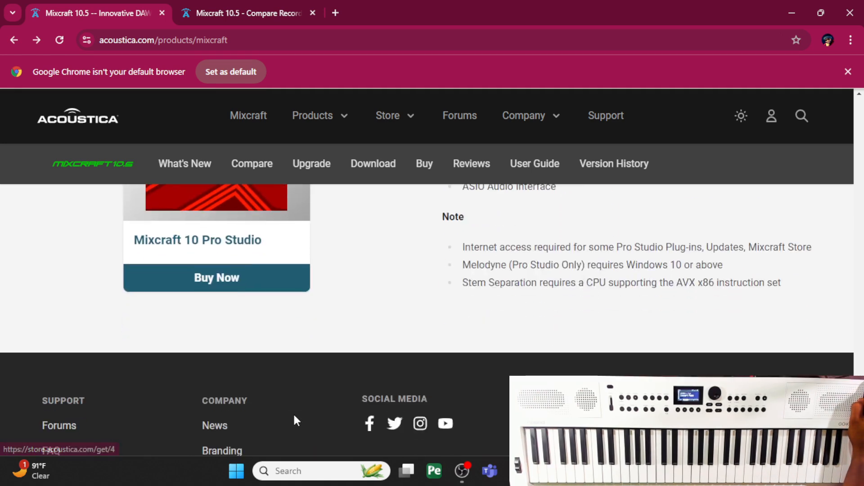
scroll(293, 414, up, 6)
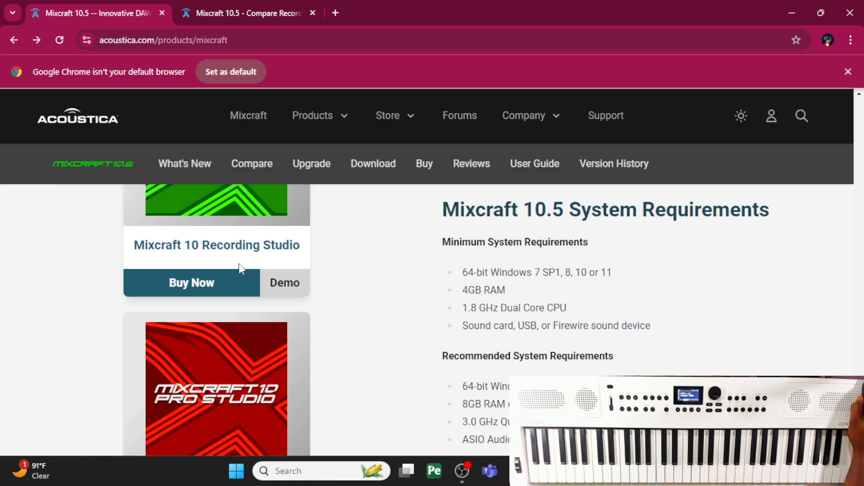
scroll(242, 259, up, 3)
scroll(202, 251, up, 10)
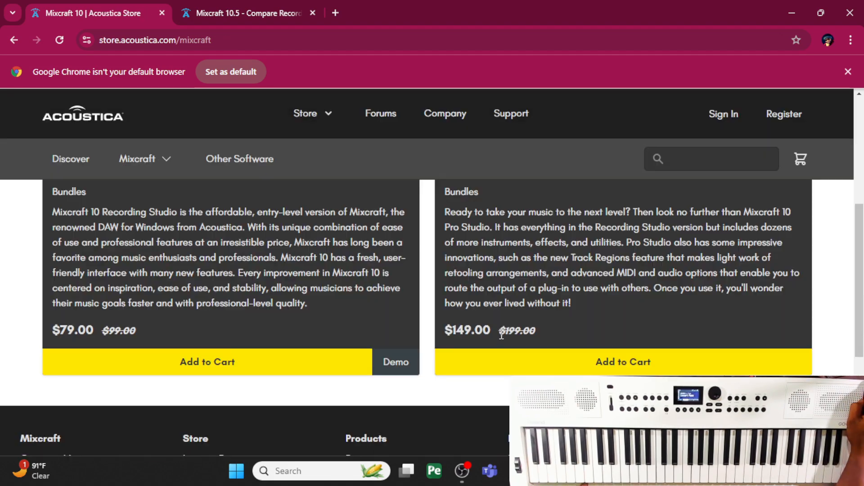
- Open the Mixcraft 10 store page and compare the descriptions and prices of Recording Studio and Pro Studio
scroll(504, 335, up, 5)
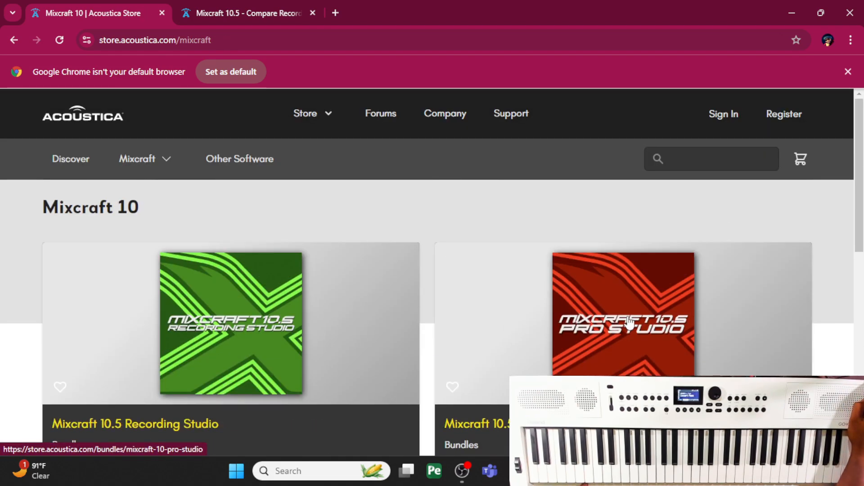
scroll(603, 339, down, 5)
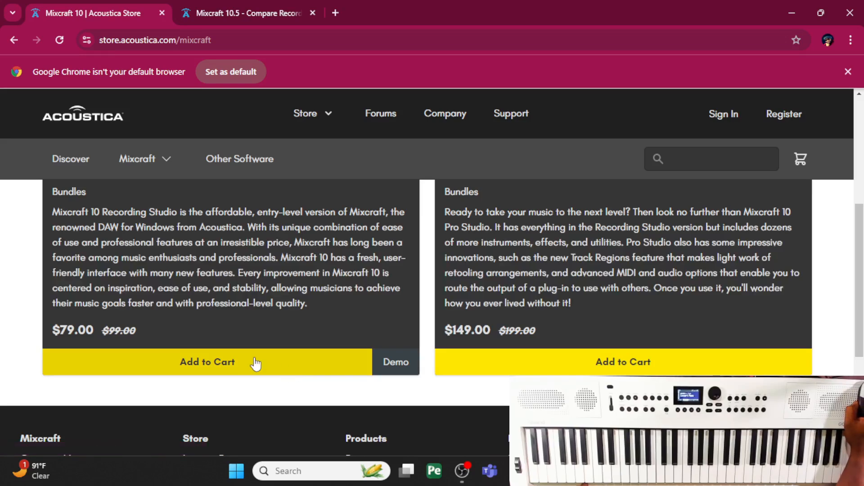
scroll(181, 339, up, 5)
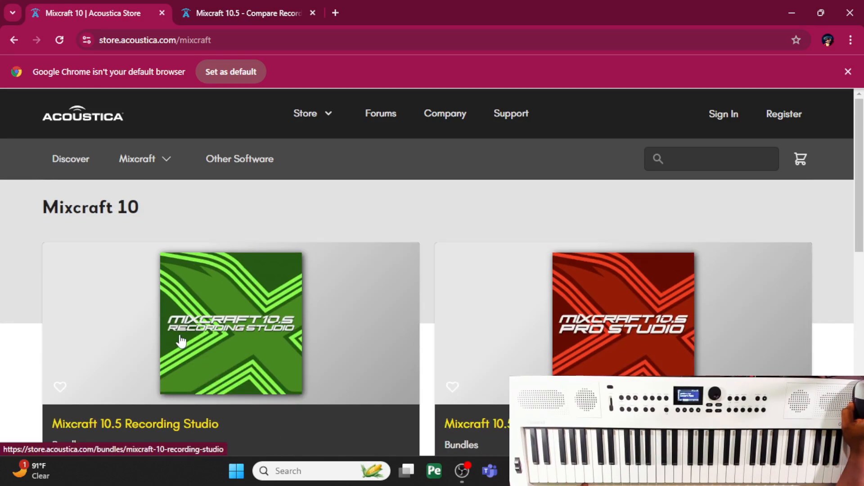
scroll(180, 341, down, 3)
scroll(180, 333, down, 1)
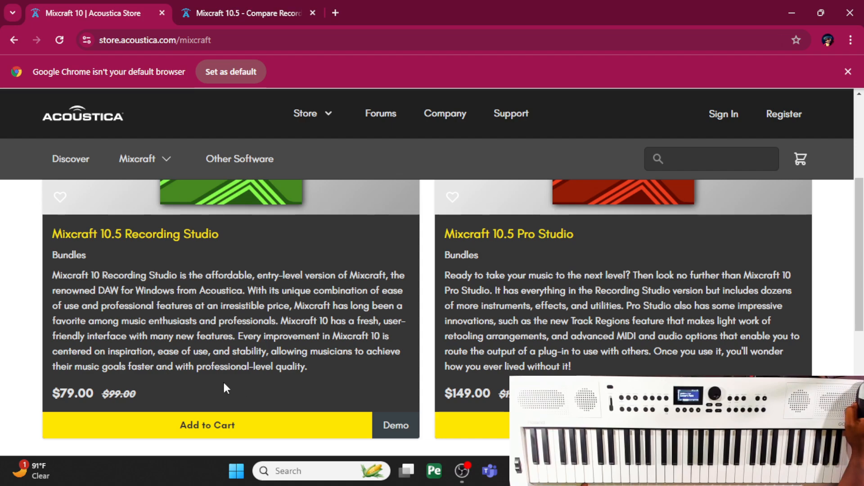
scroll(133, 402, up, 4)
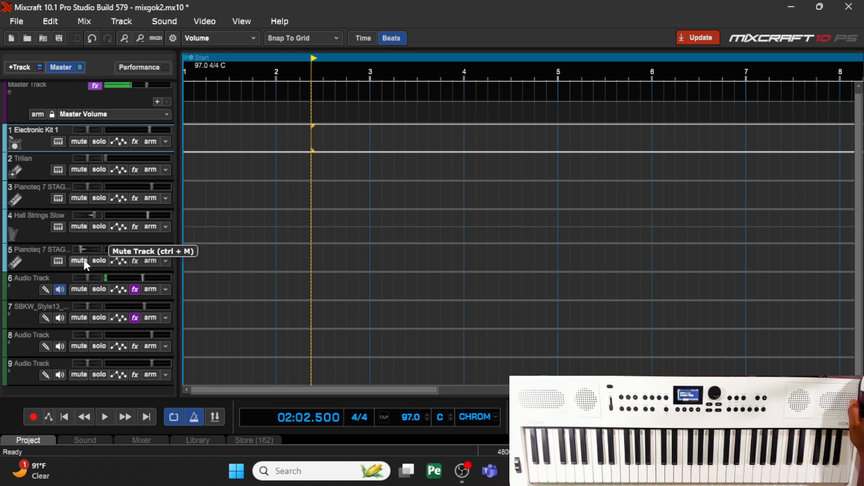
- In the Mixcraft project, return the playhead to the start and open the instrument settings of the Electronic Kit 1 track
click(64, 417)
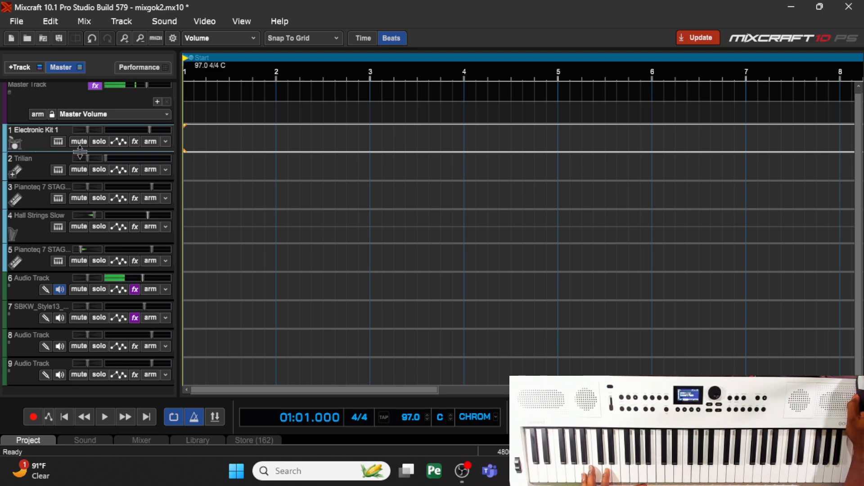
click(57, 141)
click(58, 141)
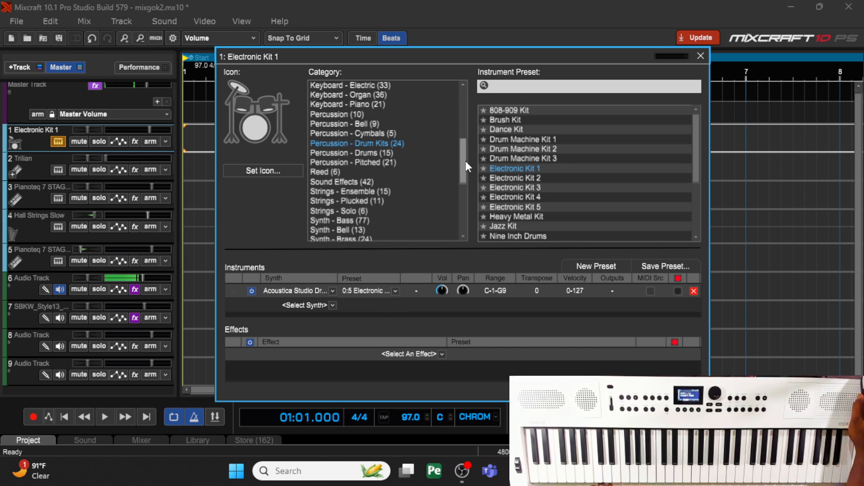
- Browse the instrument categories and drum kit presets of the Electronic Kit 1 track and close its instrument settings
drag(465, 161, 461, 128)
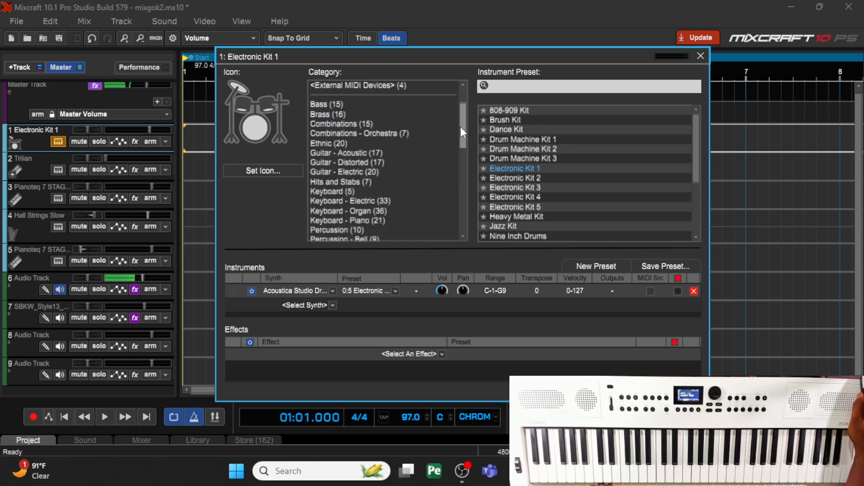
drag(460, 127, 461, 155)
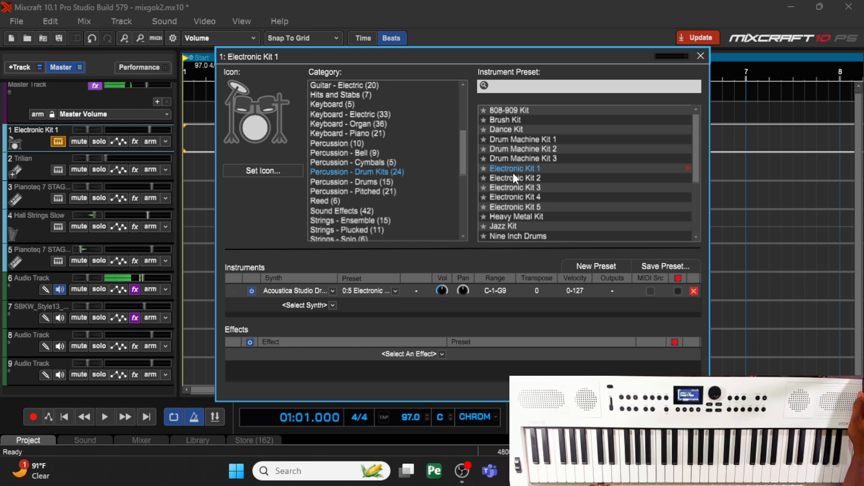
click(700, 56)
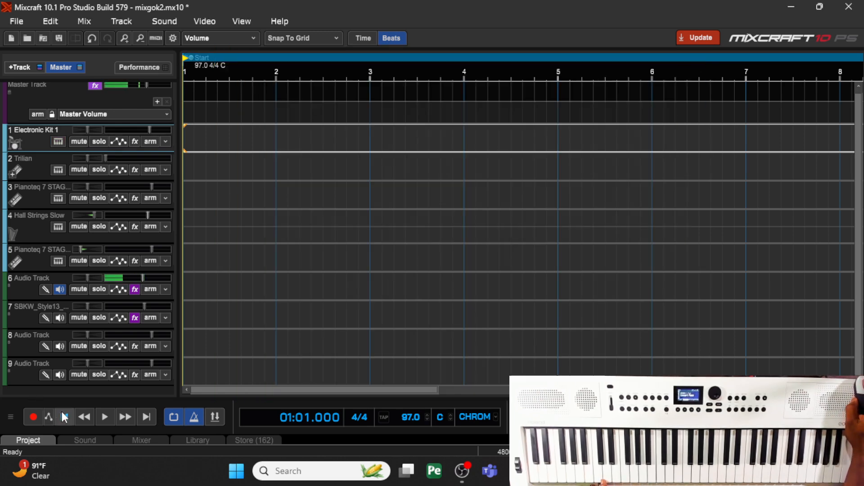
- Enable the metronome for playback, with recording clicks and a one-measure recording count-in active
click(191, 416)
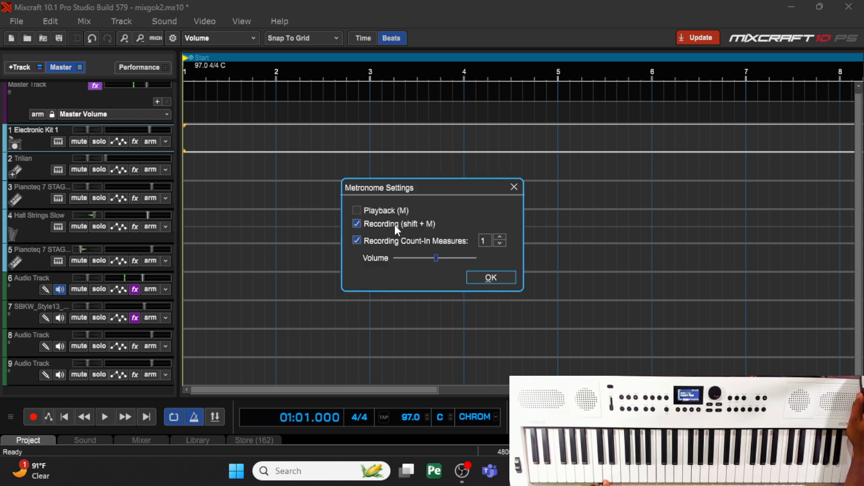
click(357, 210)
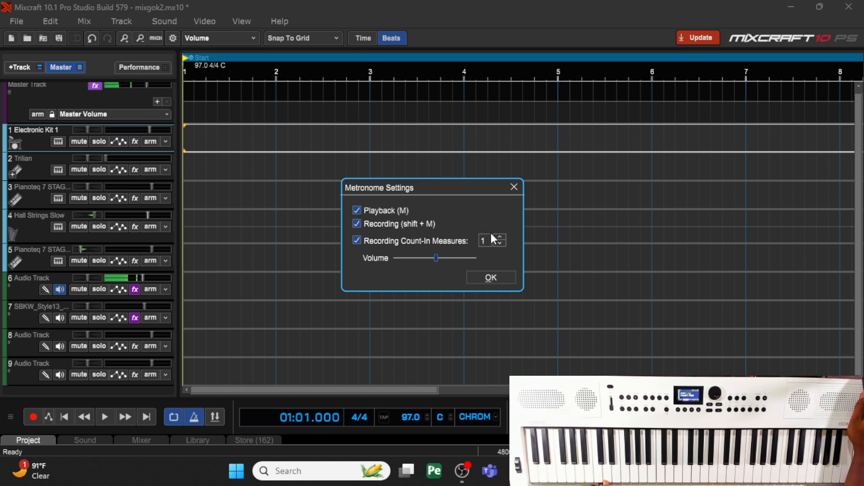
click(491, 279)
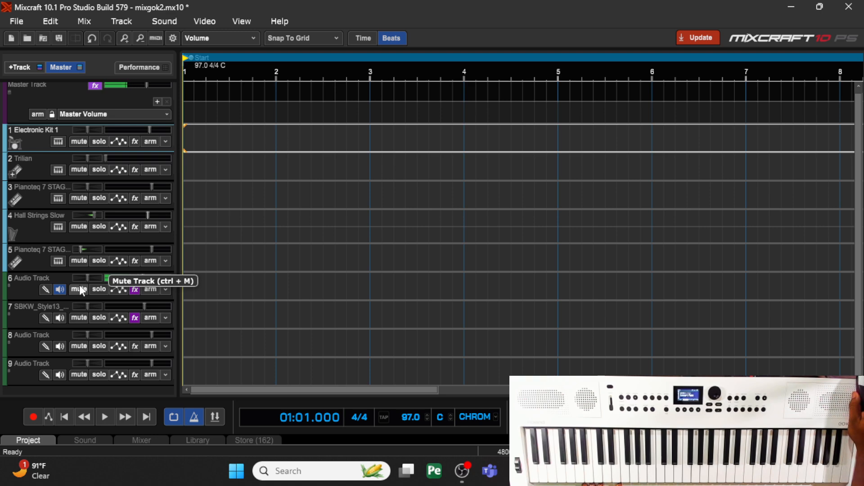
- Arm the Electronic Kit 1 track, mute audio track 6, and record a four-bar drum part from the start
click(33, 415)
click(31, 414)
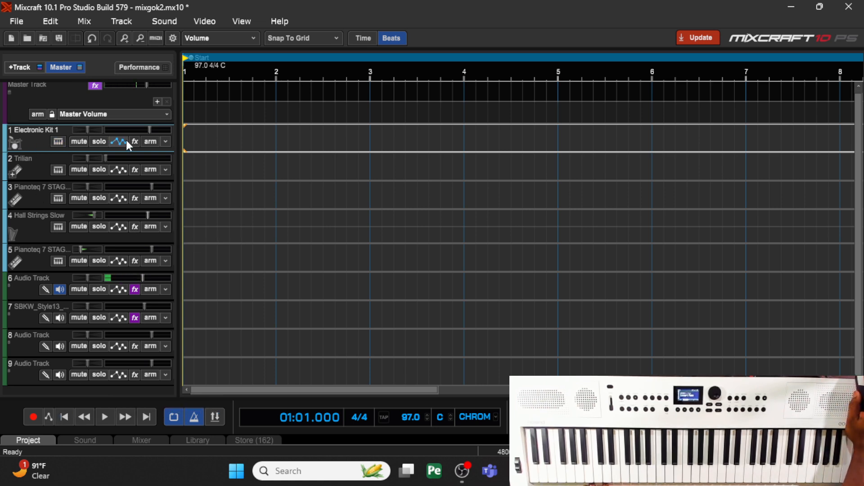
click(152, 142)
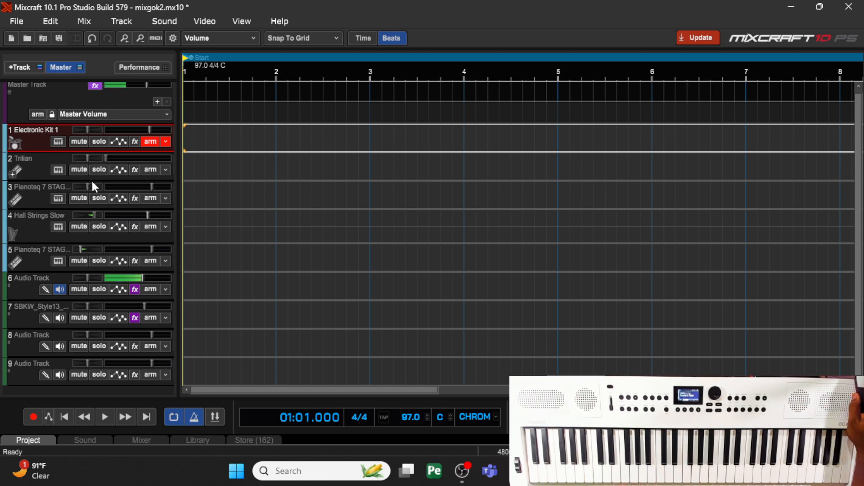
click(80, 286)
click(33, 417)
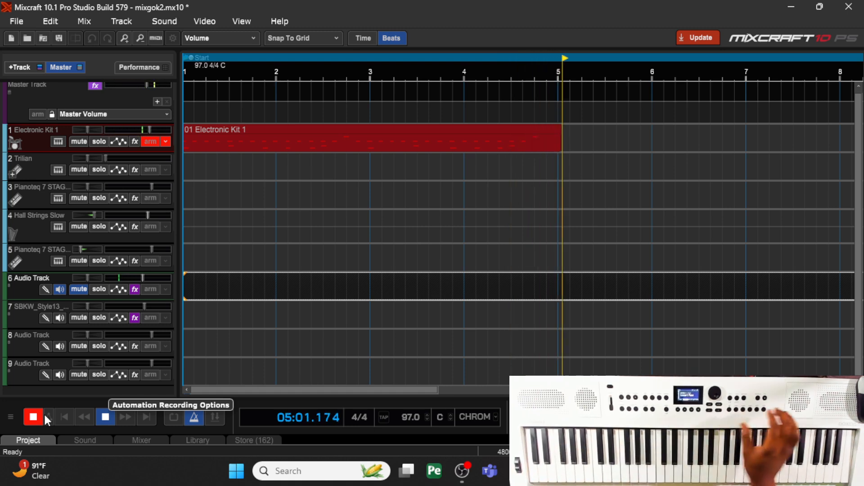
key(space)
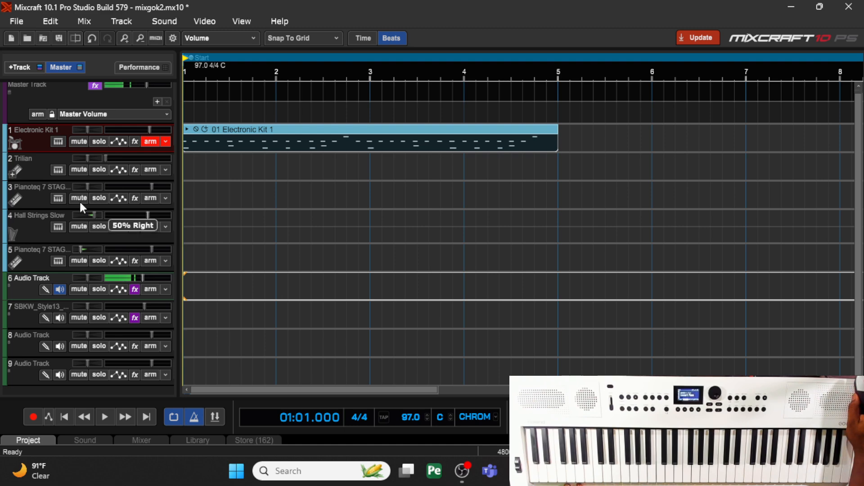
- Arm the Trilian track and limit the plugin's patch browser to the XTRA - Bass Legends directory
click(152, 170)
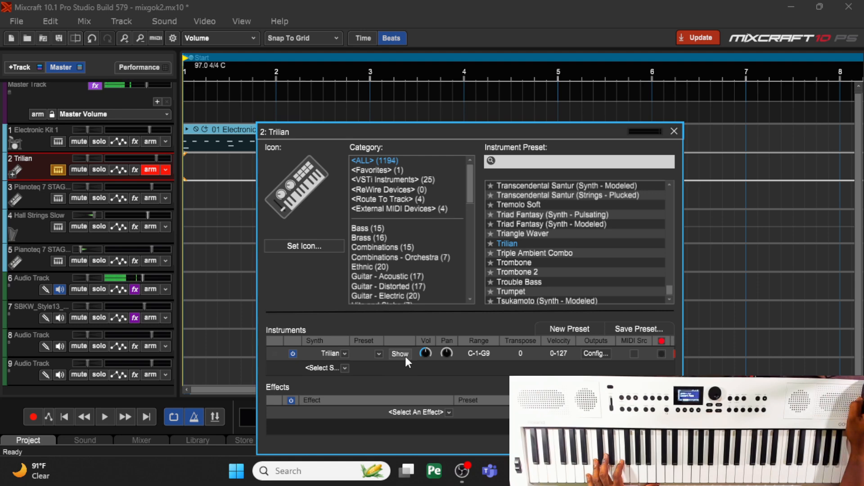
click(399, 354)
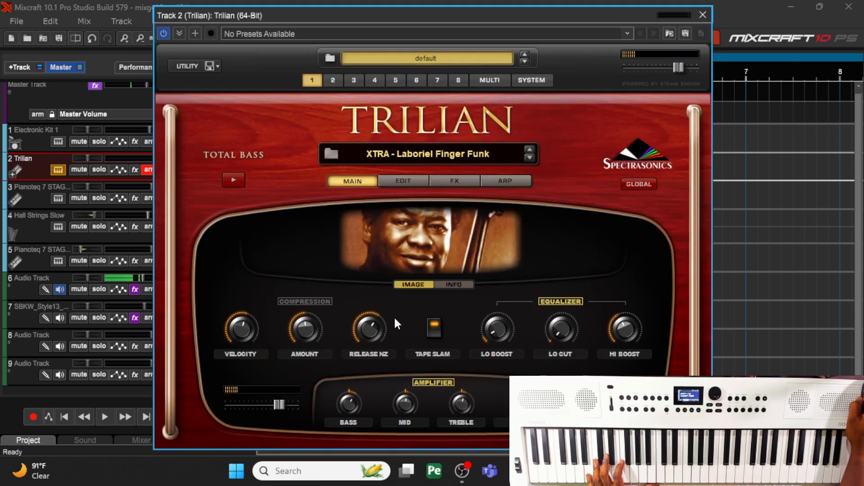
click(416, 154)
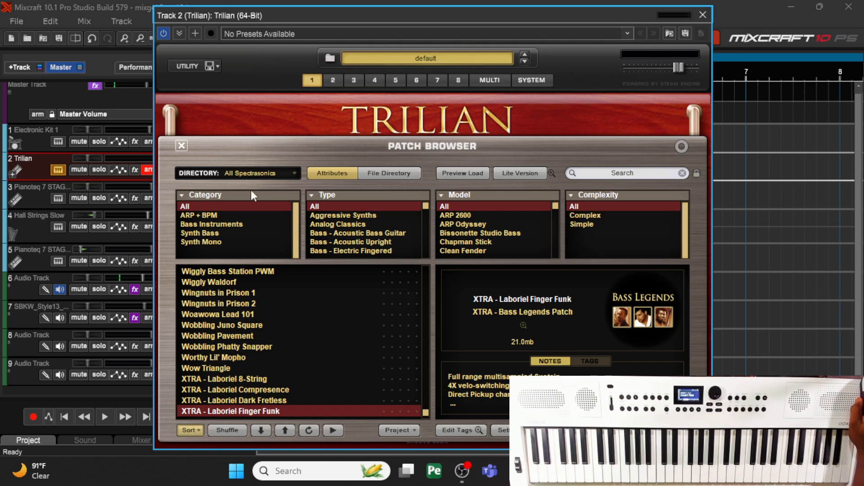
click(269, 172)
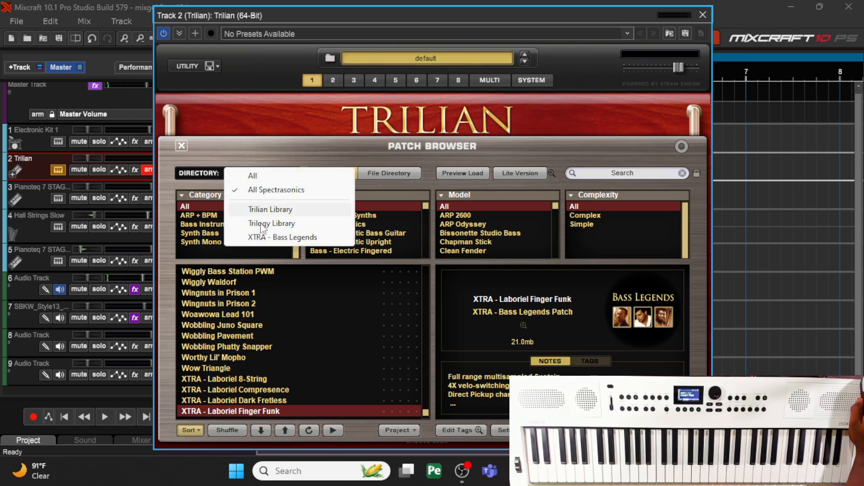
click(266, 238)
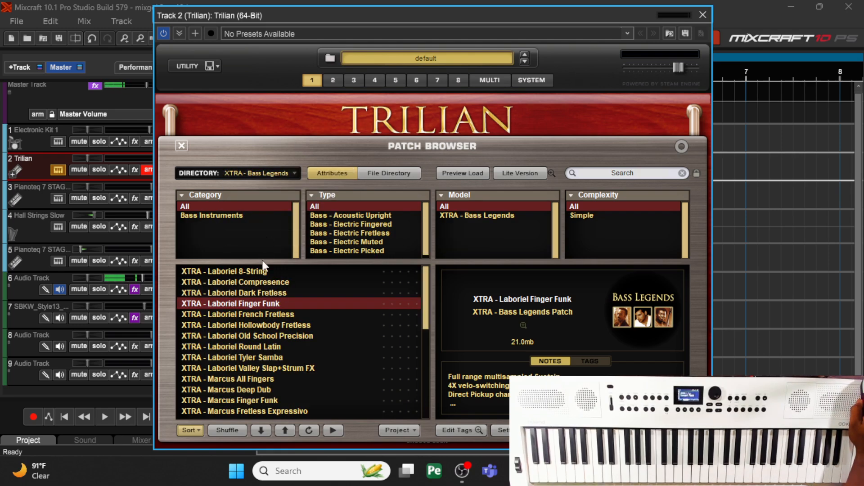
- Load the XTRA - Marcus Hip-Hop patch in Trilian and record a four-bar bass part on its track
scroll(246, 379, down, 3)
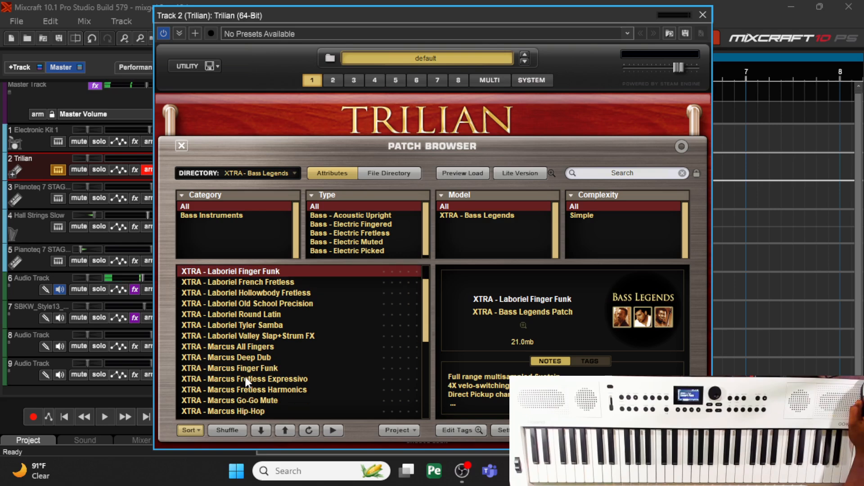
scroll(244, 377, down, 4)
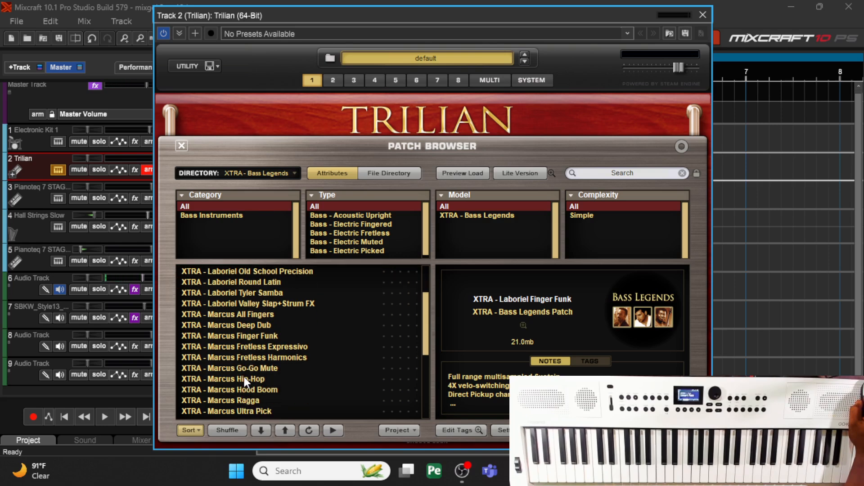
scroll(268, 376, down, 4)
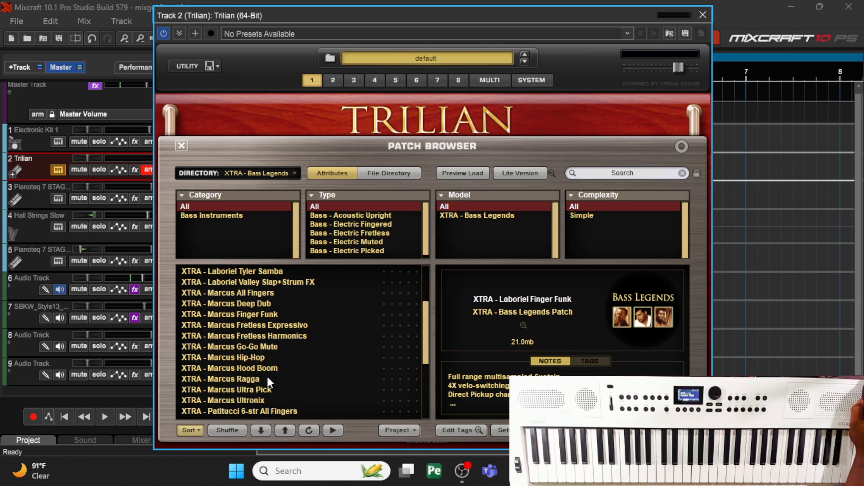
scroll(254, 391, down, 3)
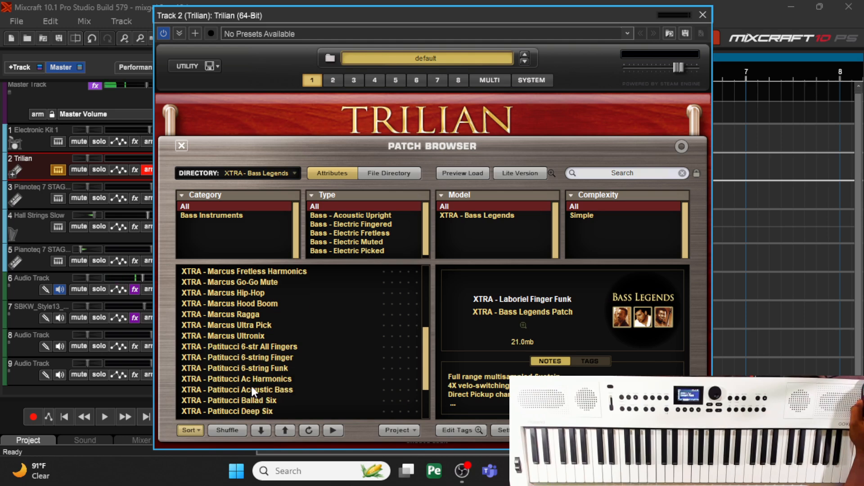
click(254, 315)
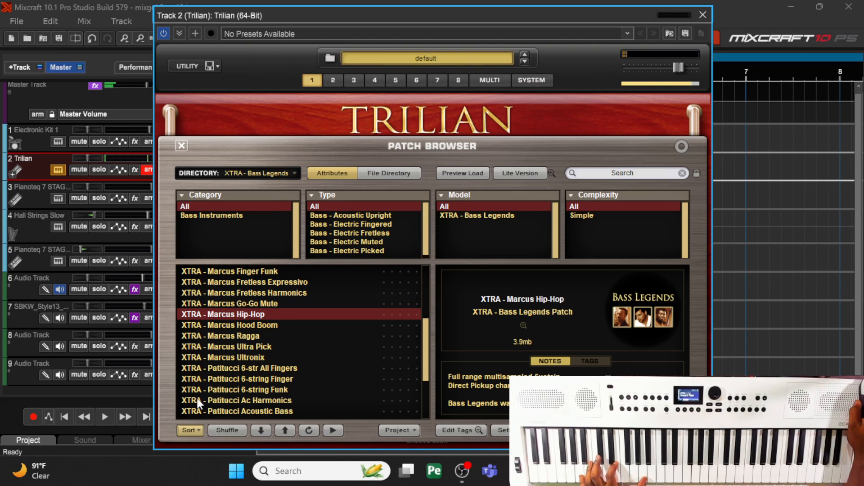
click(31, 418)
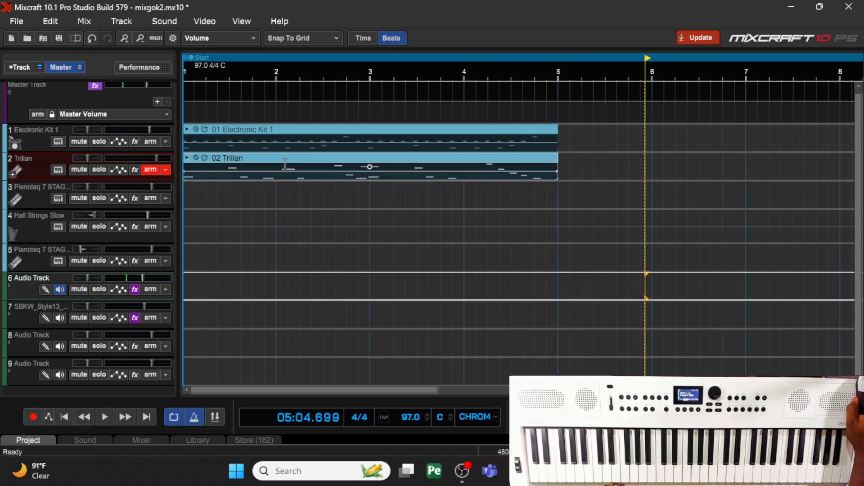
- Record a Polysynth part on track 4 and trim the recorded clip so that it ends at bar 5
click(152, 197)
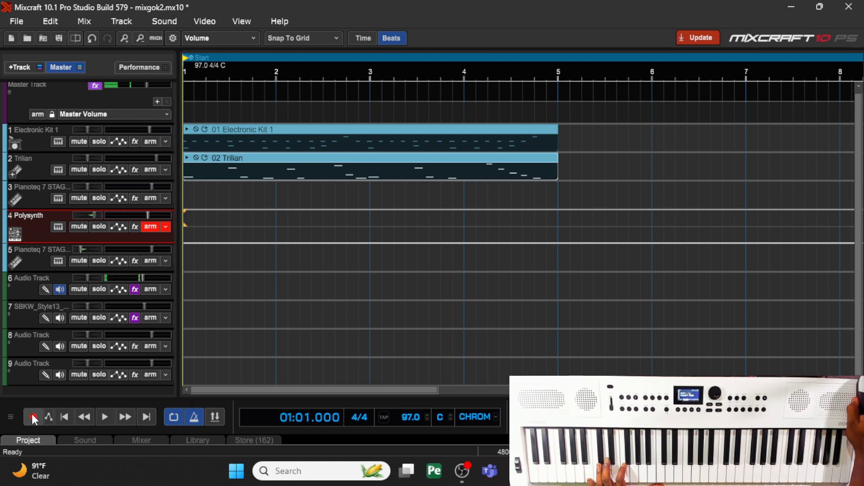
click(34, 418)
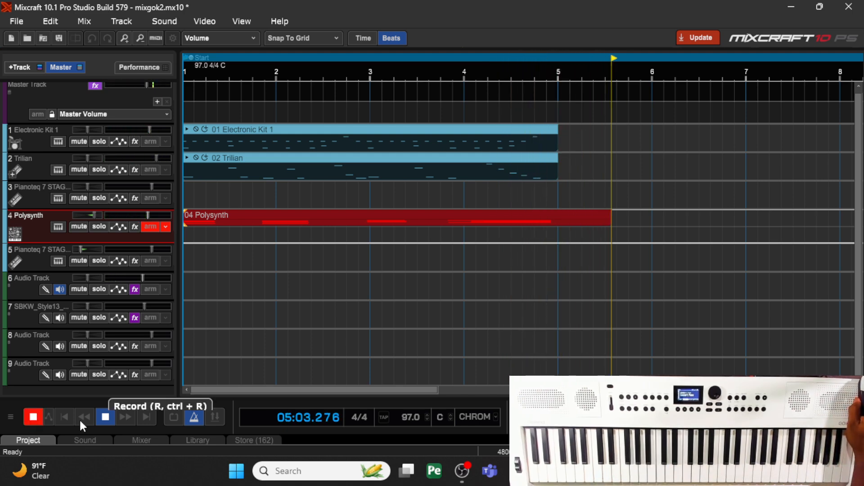
click(106, 417)
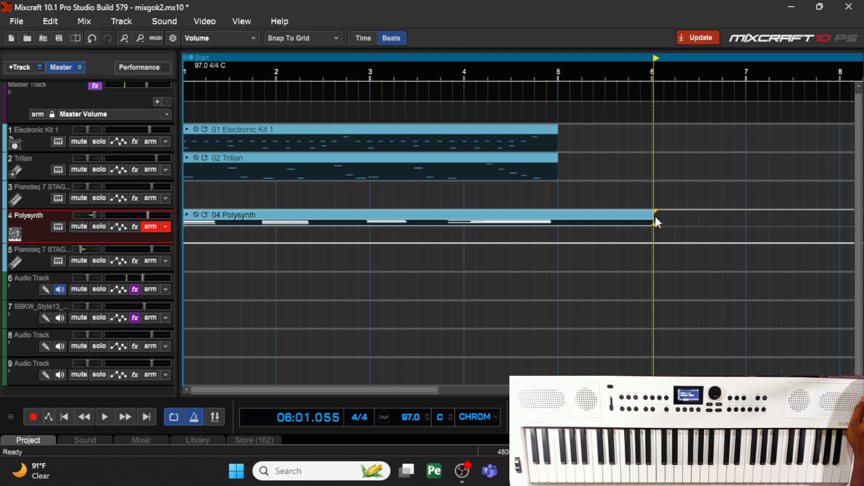
drag(655, 216, 551, 215)
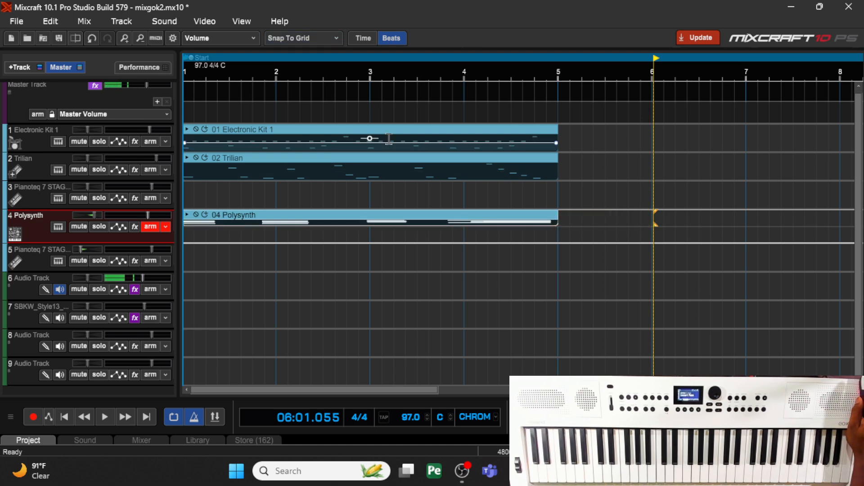
- Quantize the start times of the Electronic Kit 1, Trilian and Polysynth clips to 1/16 notes at 100% strength
right_click(439, 129)
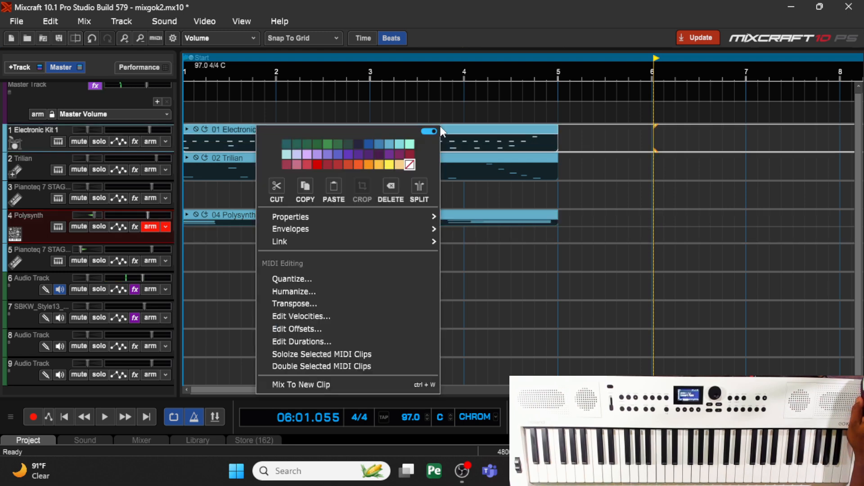
click(345, 279)
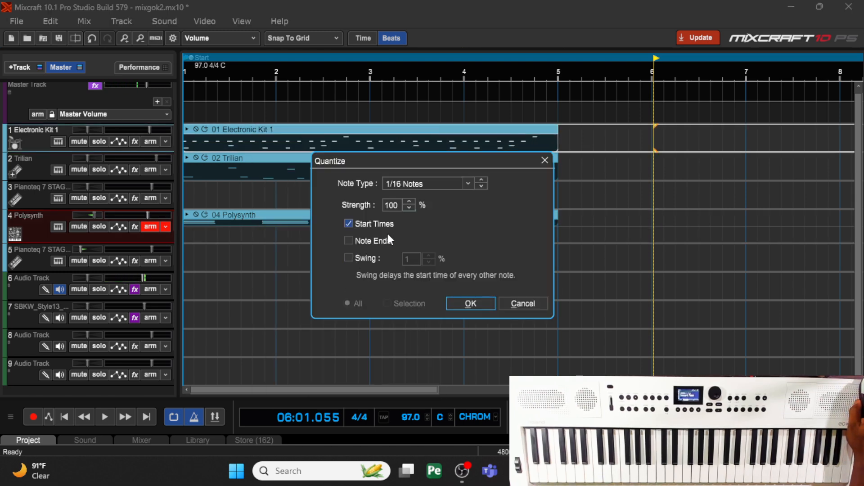
click(460, 304)
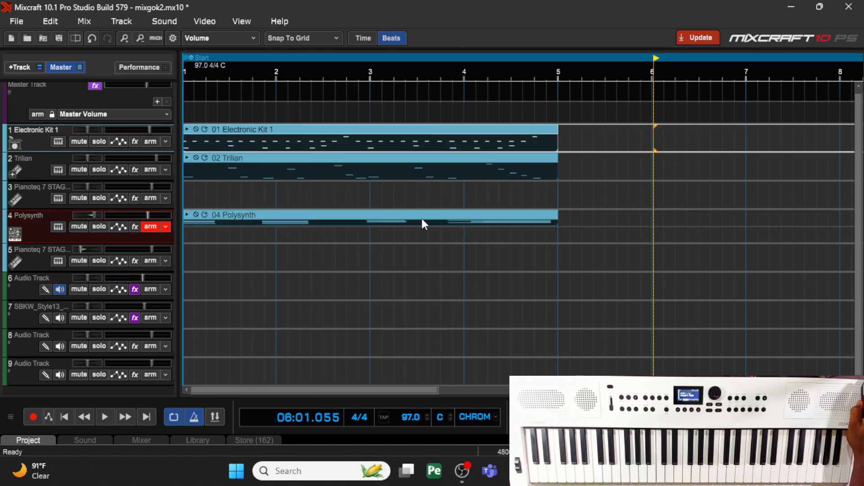
click(409, 158)
right_click(409, 158)
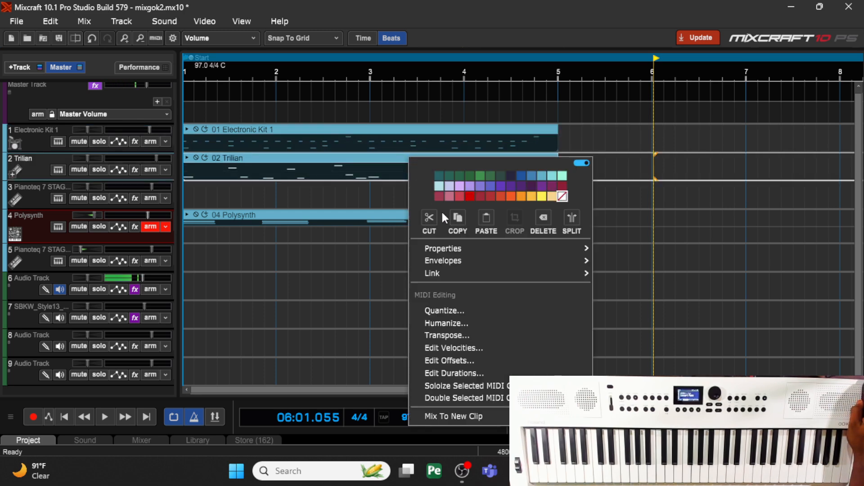
click(452, 314)
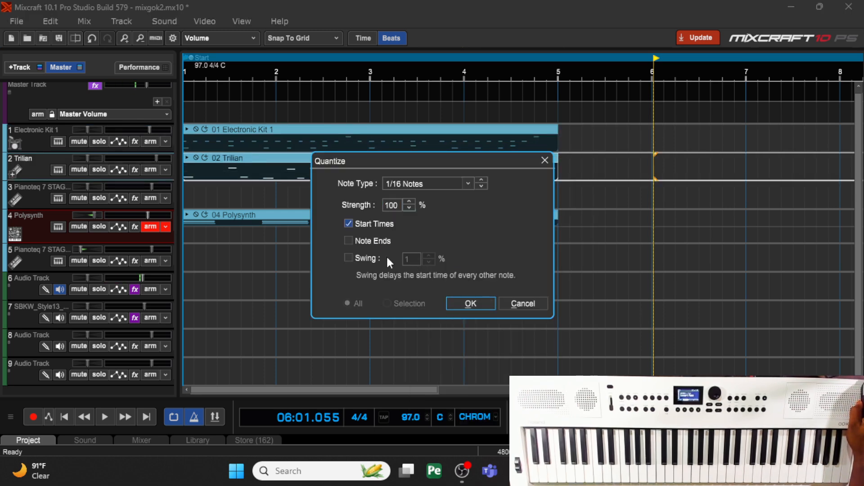
click(460, 303)
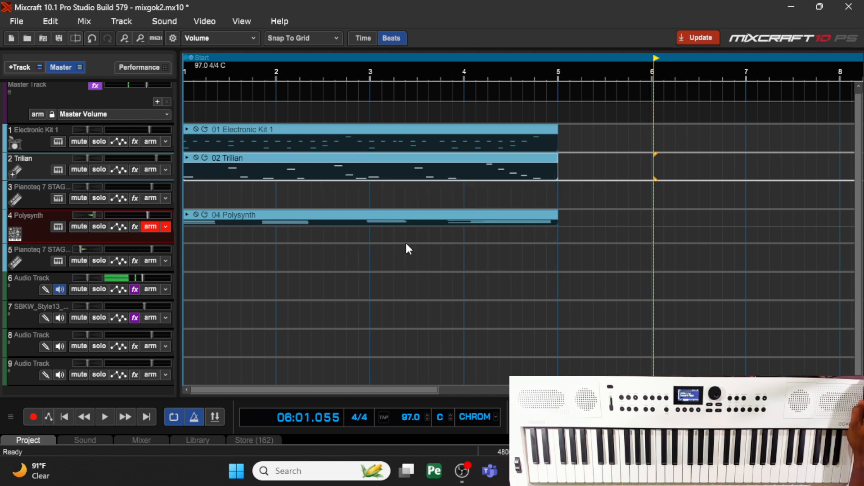
right_click(367, 219)
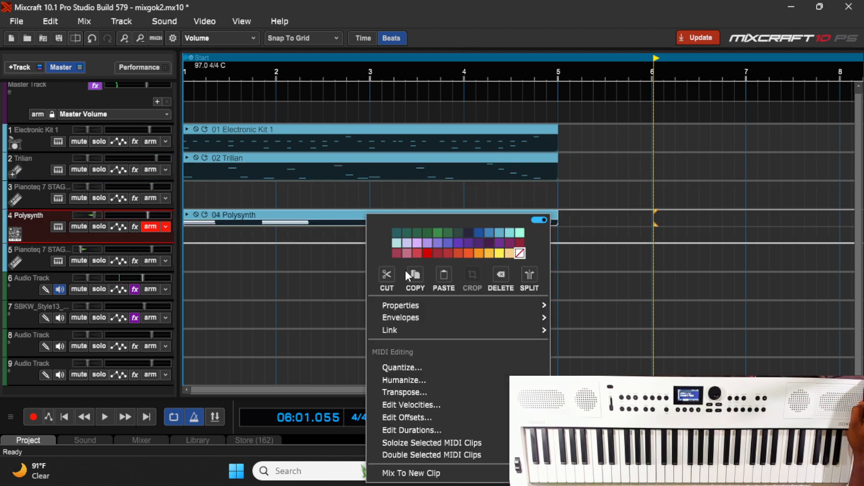
click(409, 371)
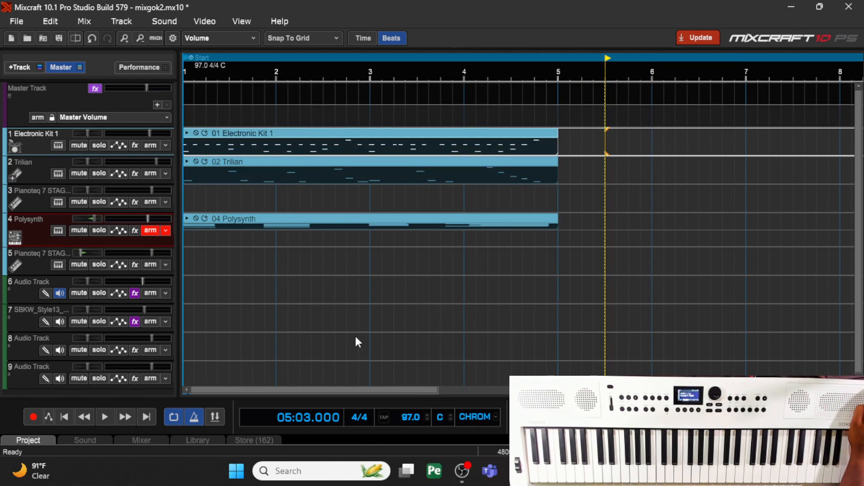
- Play the drum, bass and synth clips together from the start of the project
click(64, 418)
click(103, 417)
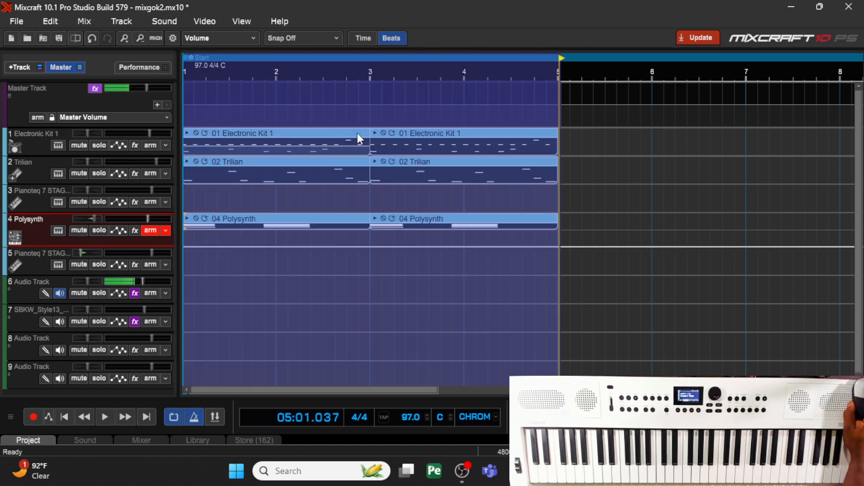
- Copy the Electronic Kit 1, Trilian and Polysynth clips from bars 1 to 5 and paste them at bar 5
right_click(357, 133)
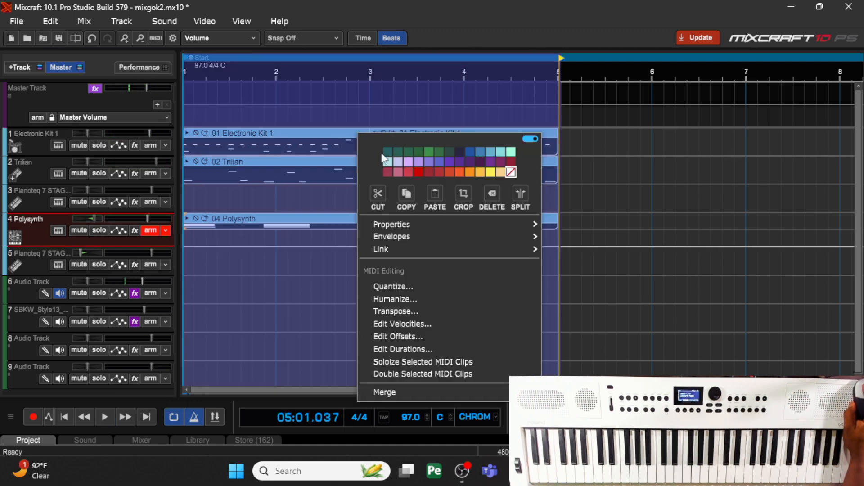
click(411, 190)
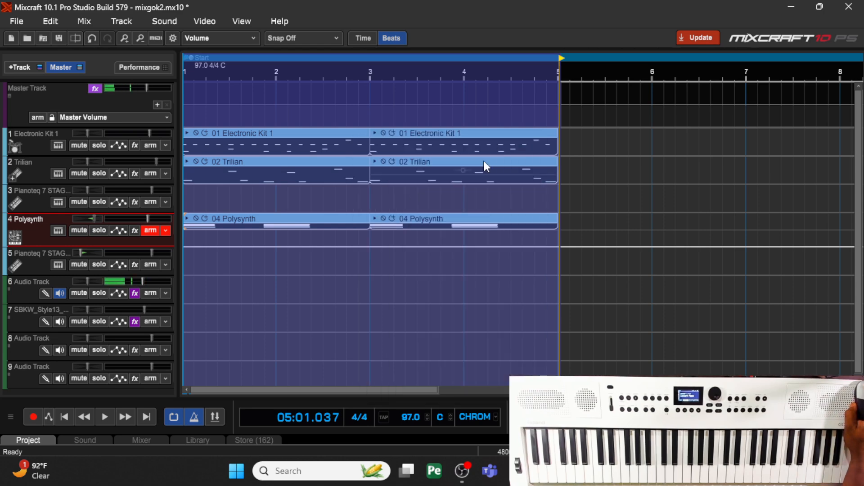
click(561, 129)
right_click(561, 129)
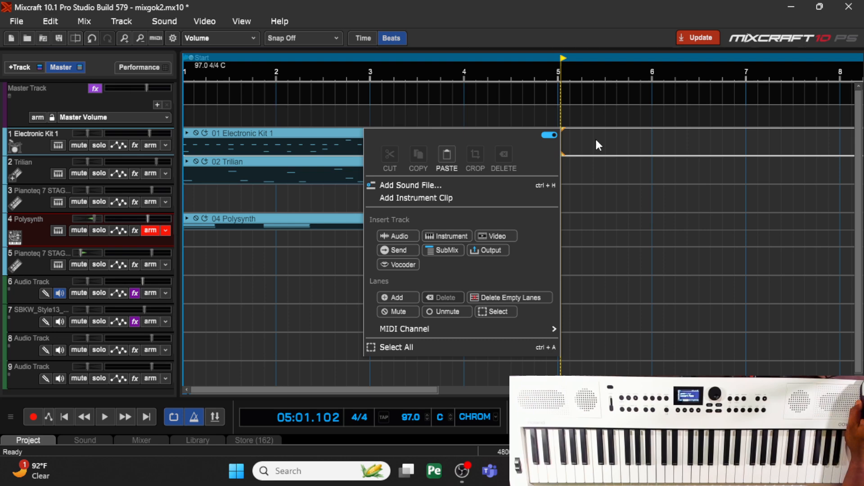
click(447, 163)
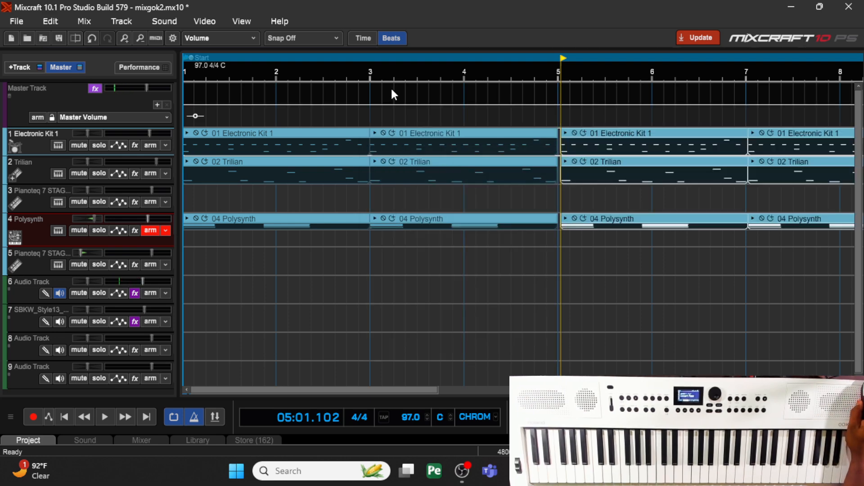
- Copy the clips on all three parts from bar 1 to bar 9 and paste them just after the start of bar 9
click(137, 38)
click(137, 38)
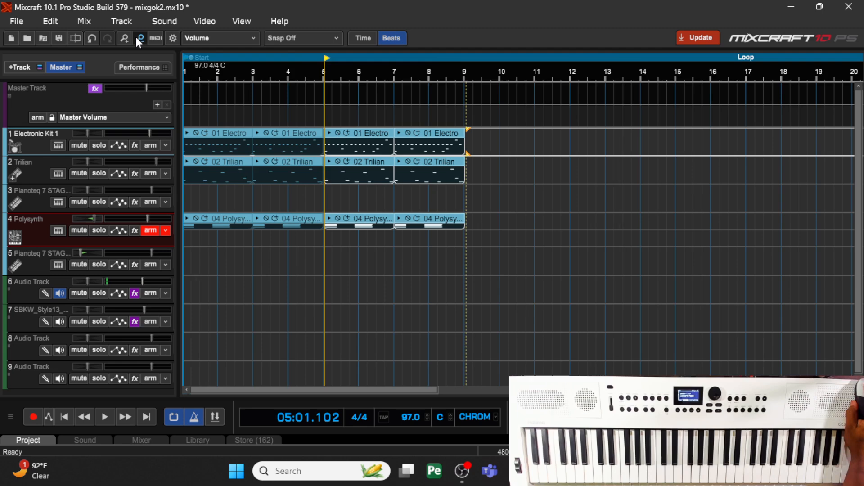
click(139, 39)
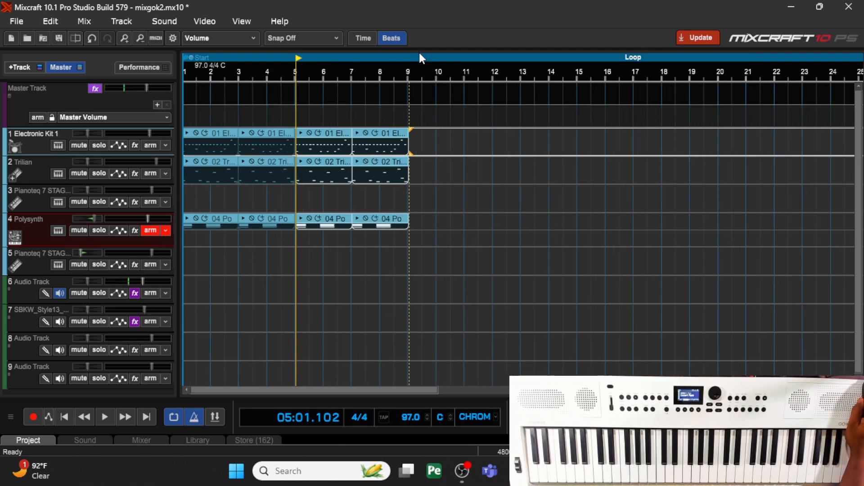
drag(406, 65, 167, 68)
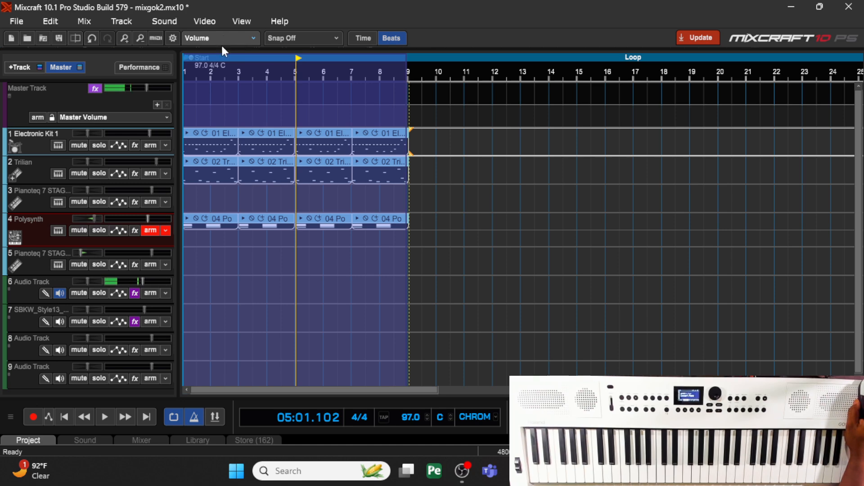
right_click(334, 138)
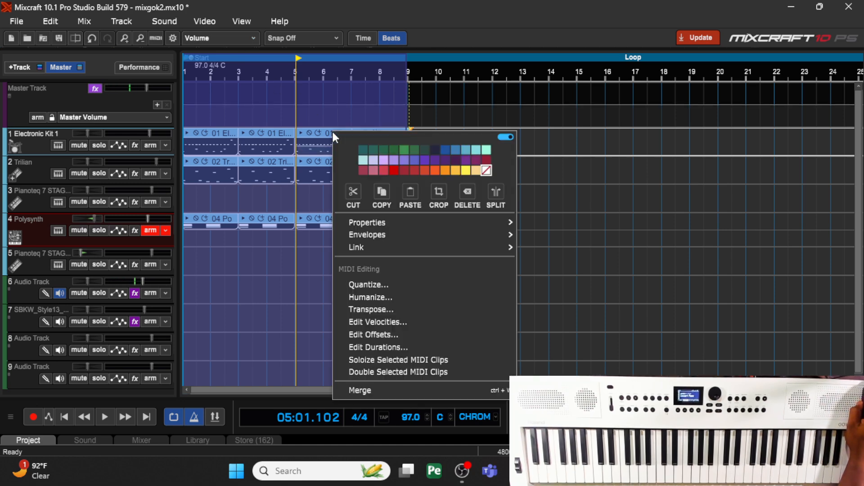
click(383, 193)
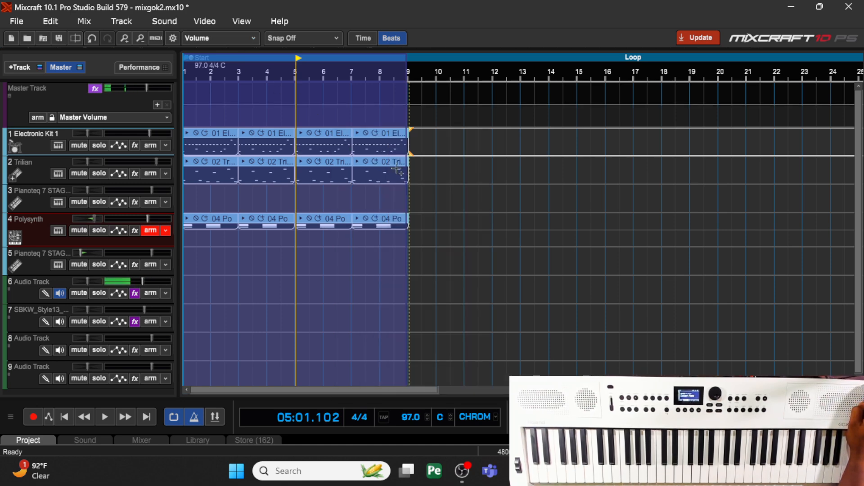
click(413, 137)
right_click(413, 138)
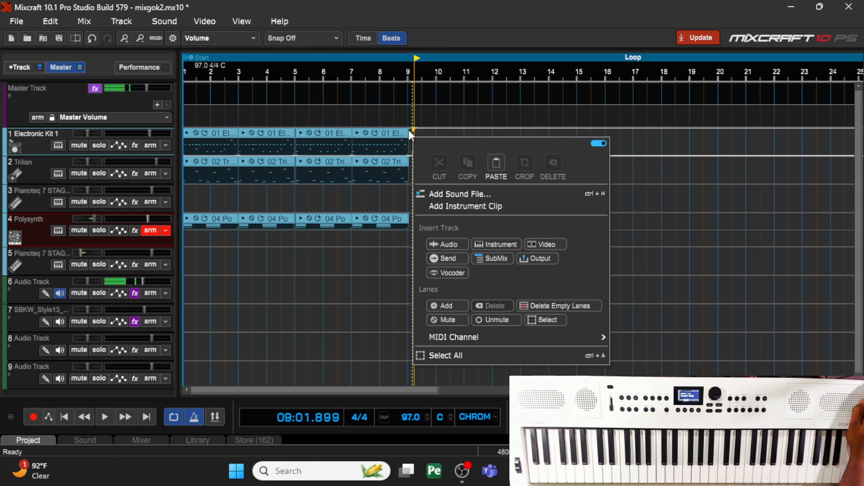
click(408, 130)
click(412, 128)
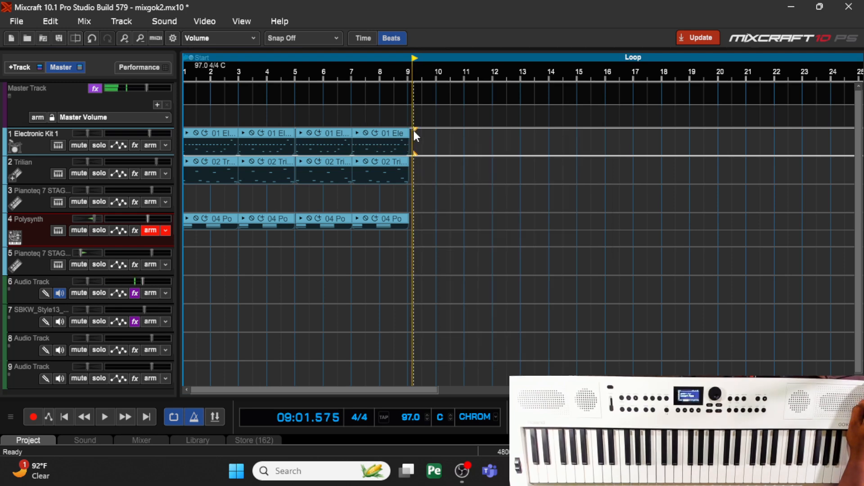
right_click(412, 129)
click(495, 158)
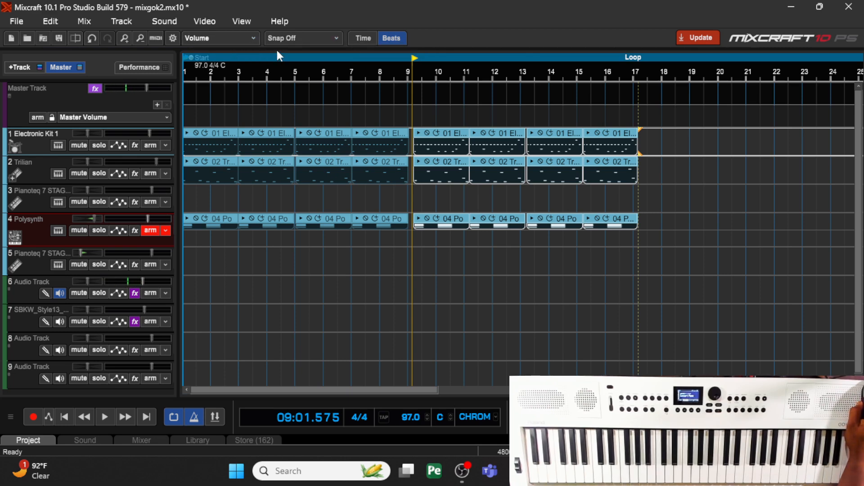
- Set snapping to Grid and marquee-select the pasted clips, starting from bar 18 and going back across the end of the arrangement
click(286, 40)
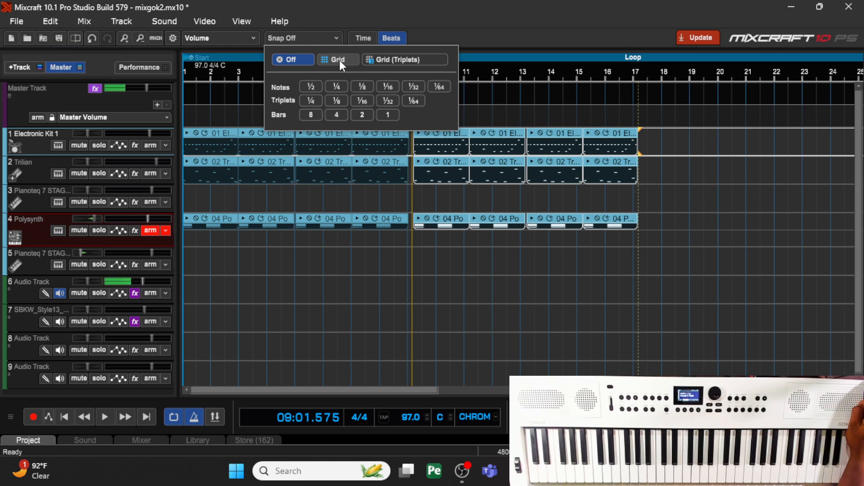
click(339, 61)
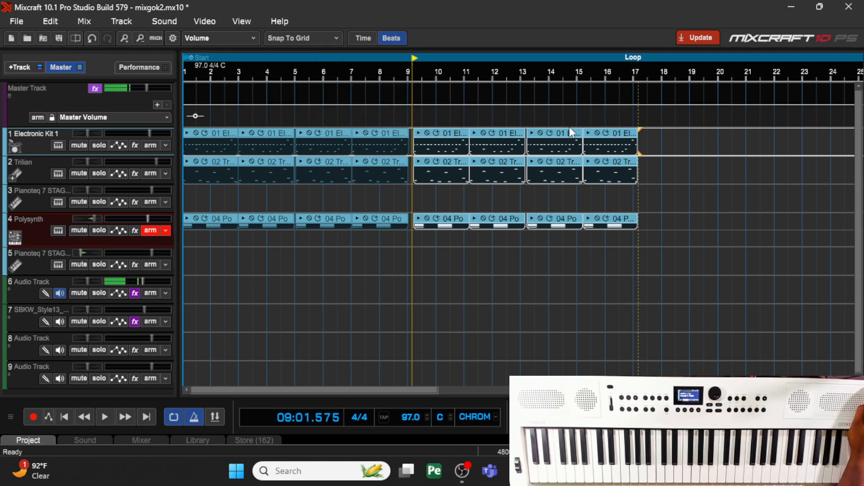
drag(642, 143, 453, 221)
click(664, 140)
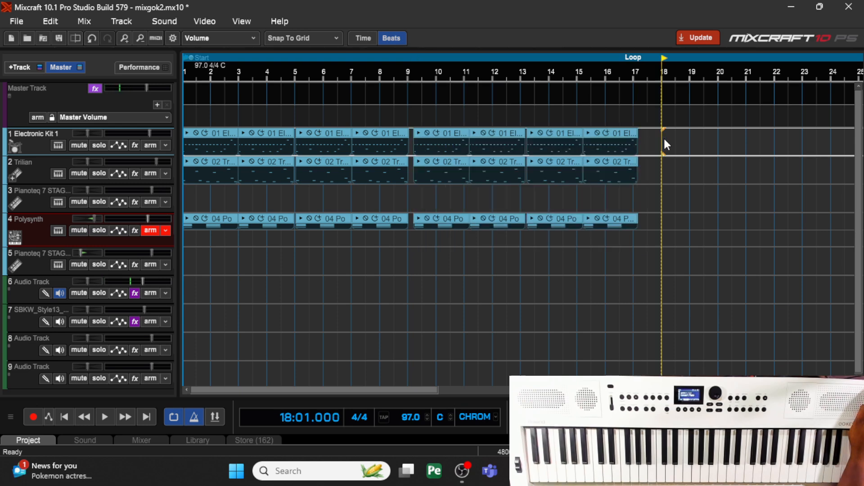
drag(661, 120, 604, 177)
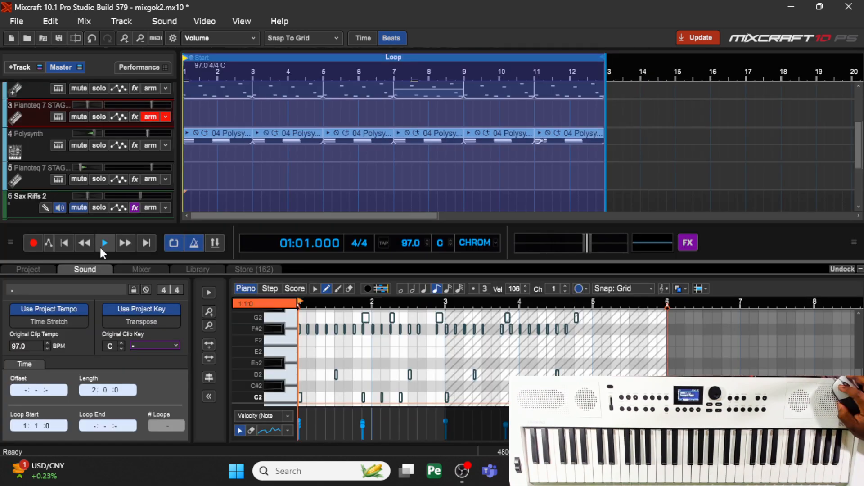
- Play the looped arrangement and turn off the metronome for playback
click(101, 247)
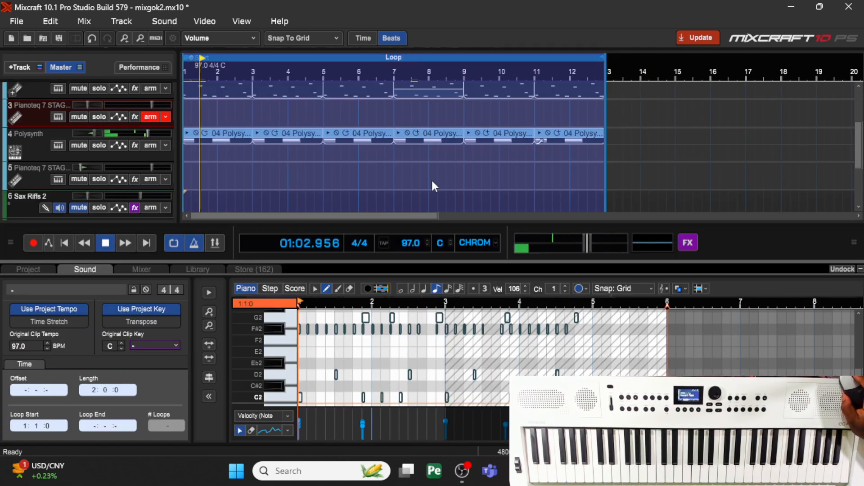
right_click(194, 244)
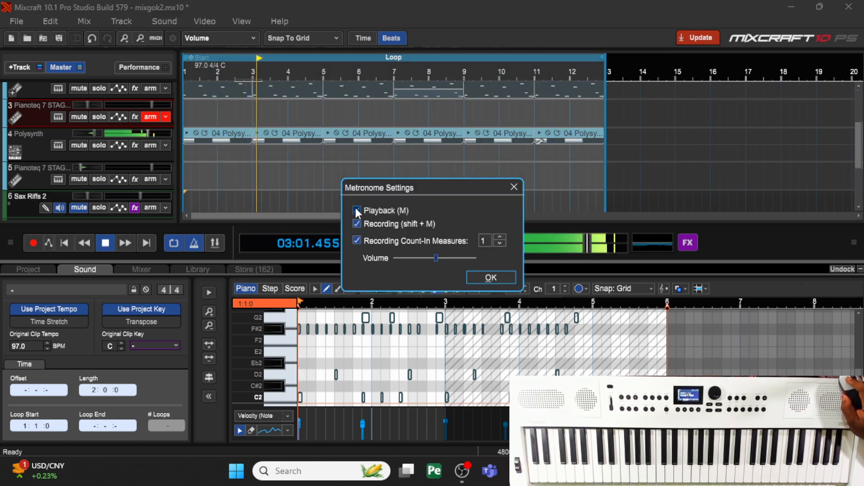
click(357, 210)
click(480, 279)
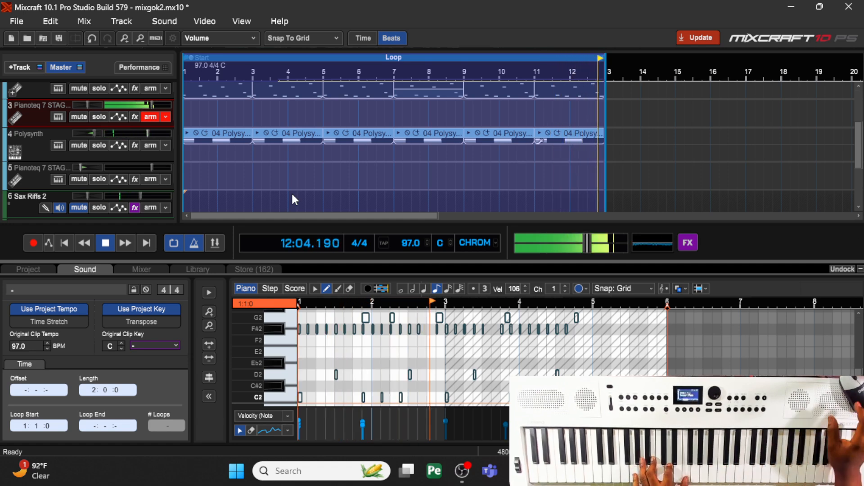
- Arm the Pianoteq instrument on track 5 instead of track 3 and mute the Polysynth track
click(150, 181)
click(151, 117)
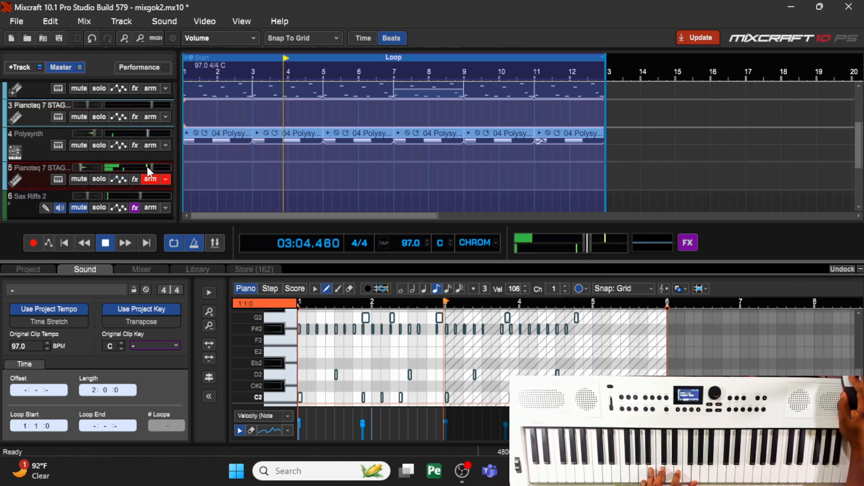
mouse_move(150, 166)
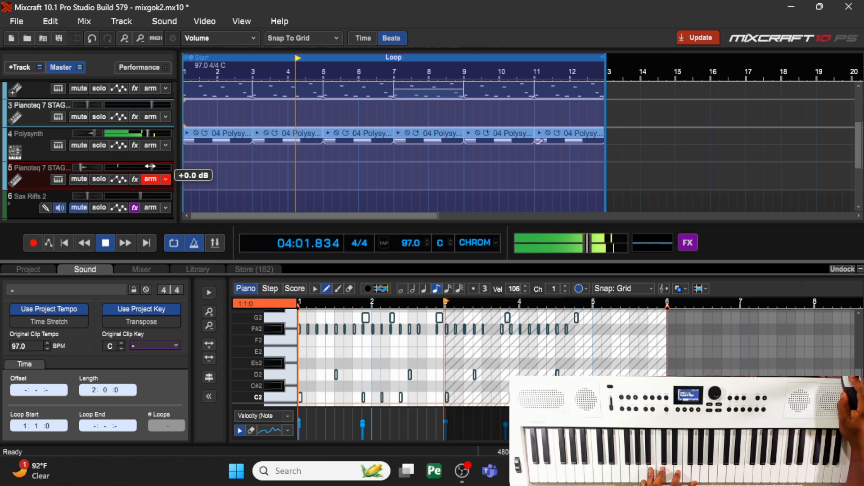
click(80, 144)
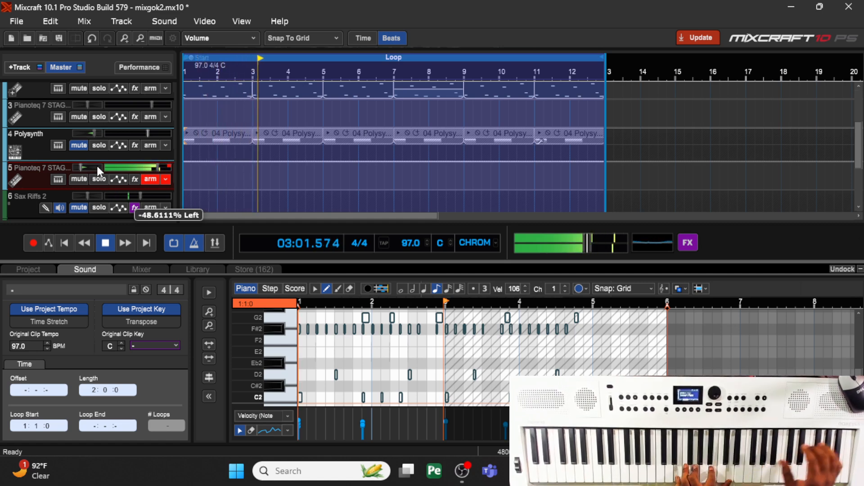
- Unmute track 4 and change its sound to Hall Strings Fast from Strings - Ensemble, trying Ambient Strings first
click(81, 142)
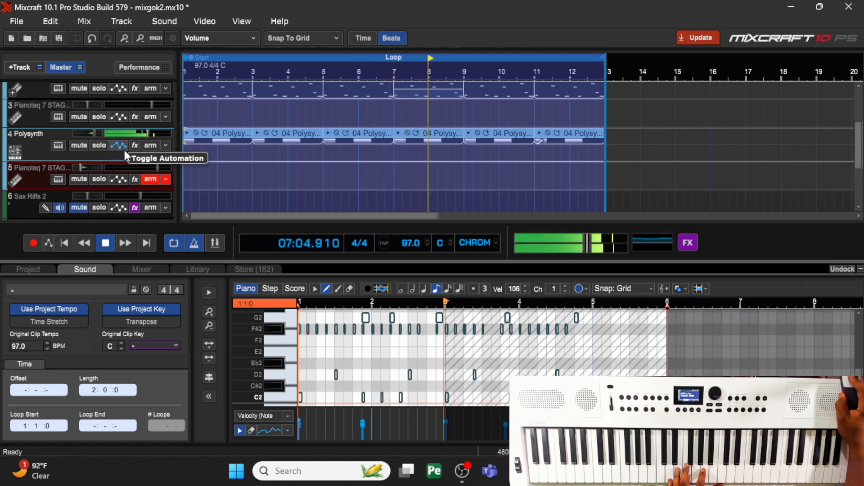
click(60, 145)
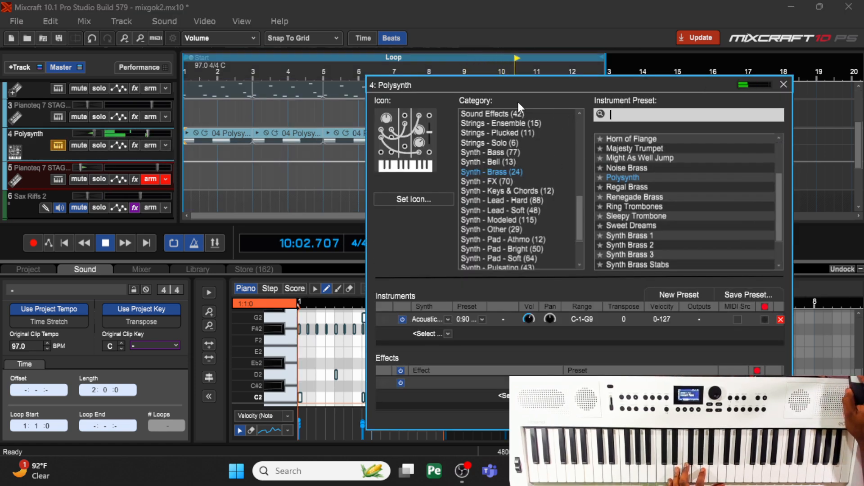
click(506, 122)
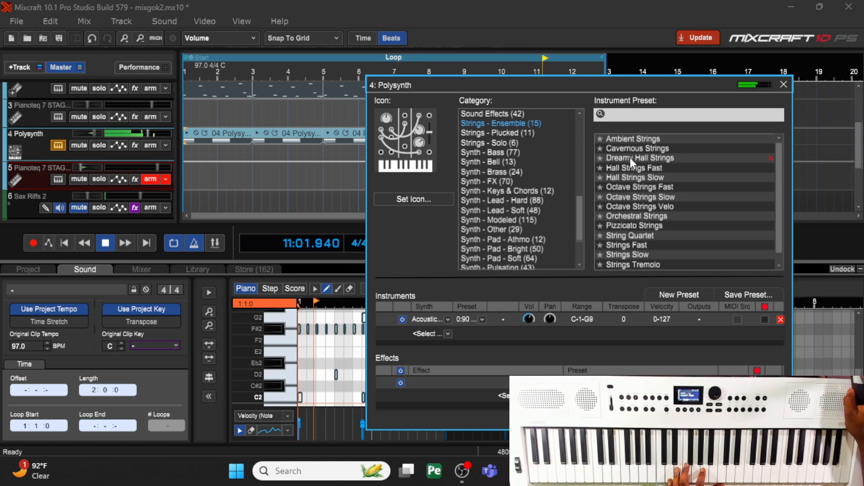
click(627, 139)
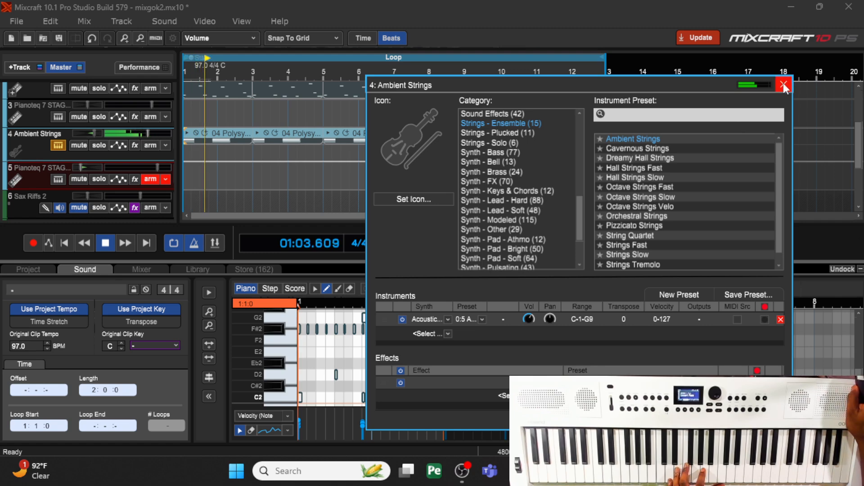
click(666, 164)
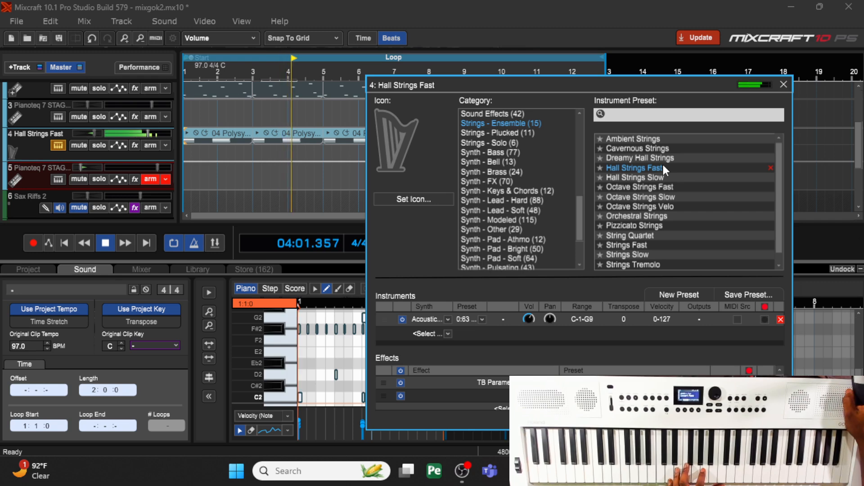
click(781, 88)
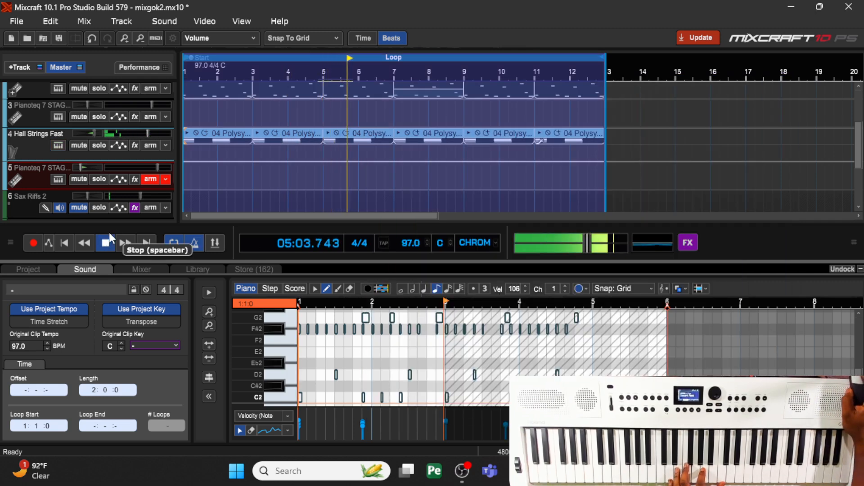
- Solo the Hall Strings Fast and Trilian tracks, and toggle solo on Electronic Kit 1 to compare them with and without drums
click(98, 145)
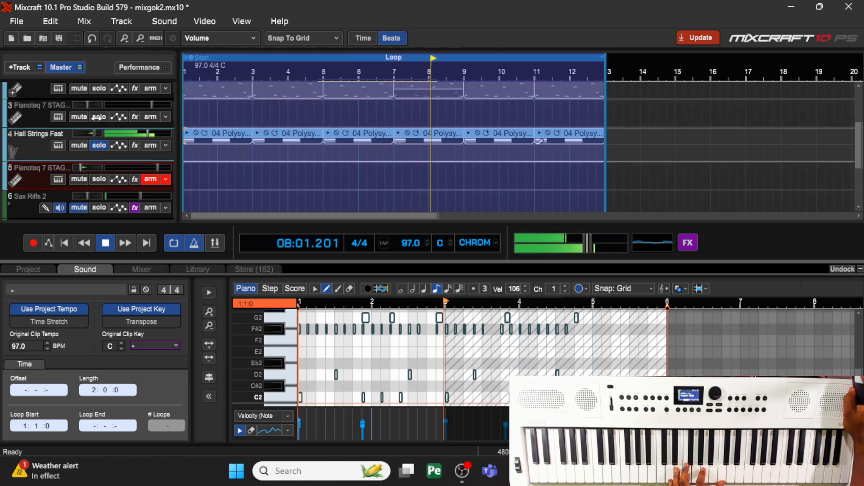
click(99, 88)
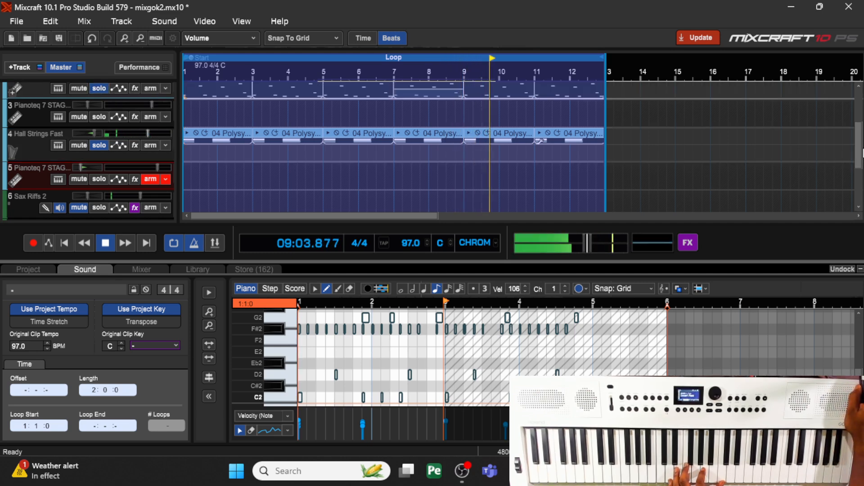
drag(852, 135, 861, 115)
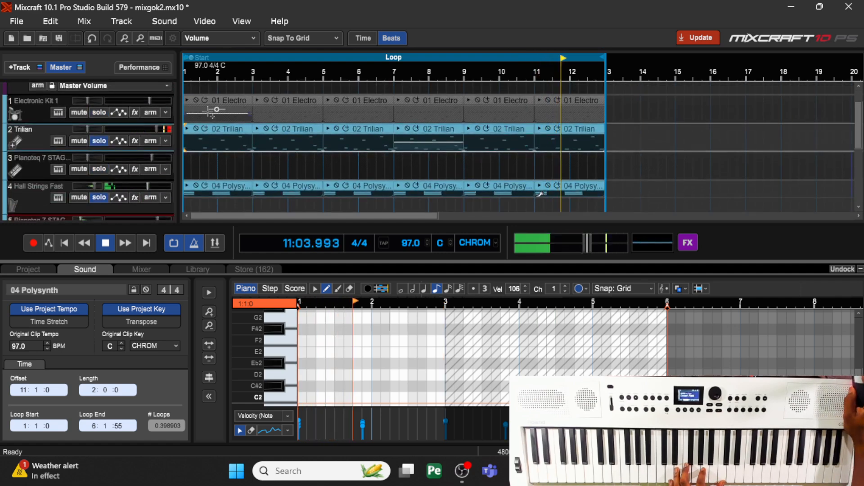
click(100, 113)
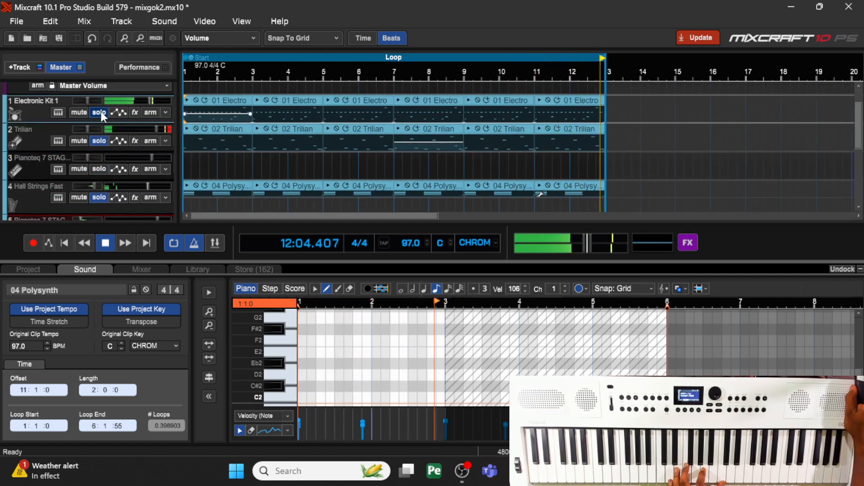
click(100, 112)
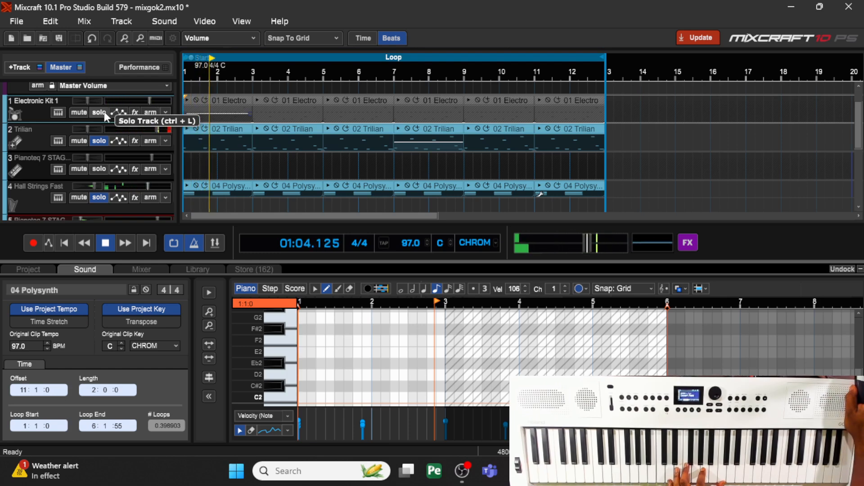
click(105, 114)
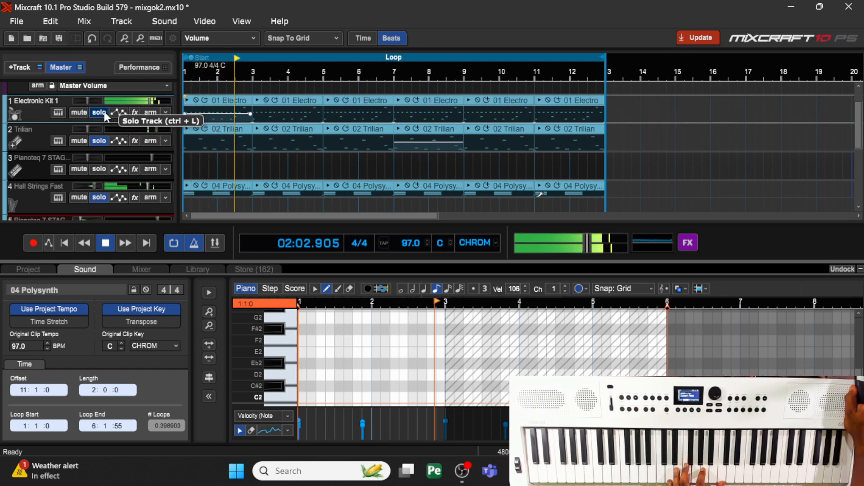
click(100, 112)
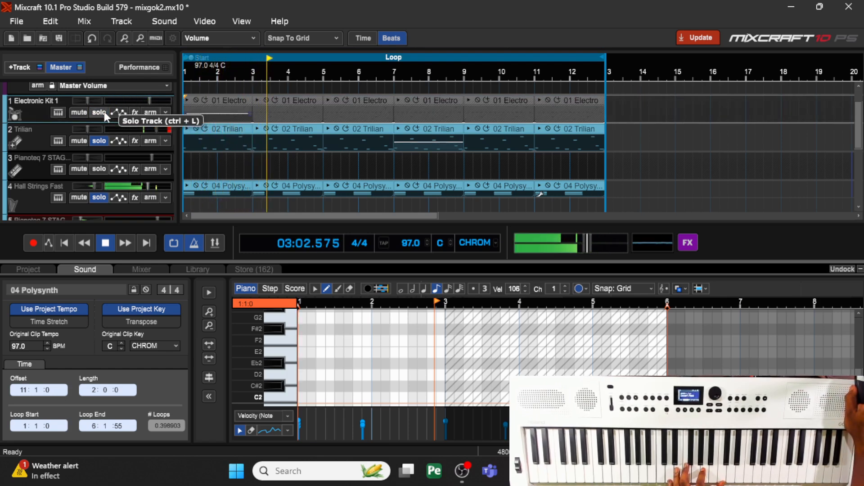
- Bring Electronic Kit 1 back into solo, toggle Trilian's solo off and on, and solo the Pianoteq instrument on track 3
click(96, 112)
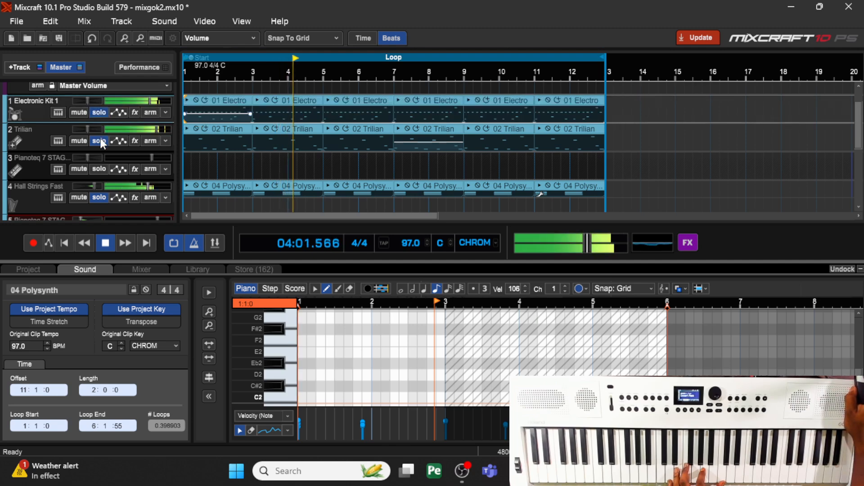
click(102, 139)
click(102, 139)
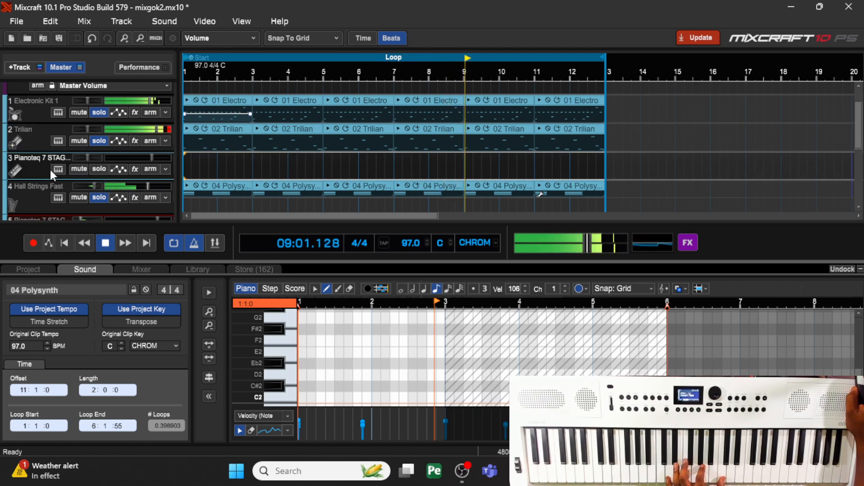
click(98, 169)
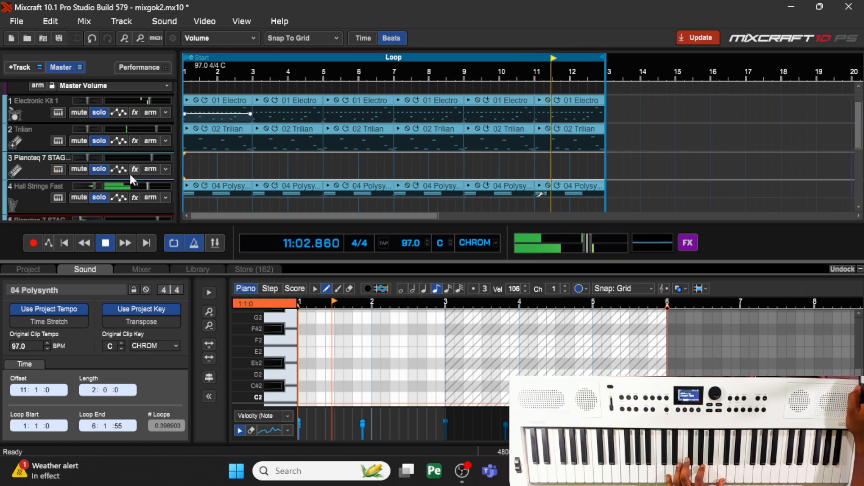
scroll(128, 172, down, 2)
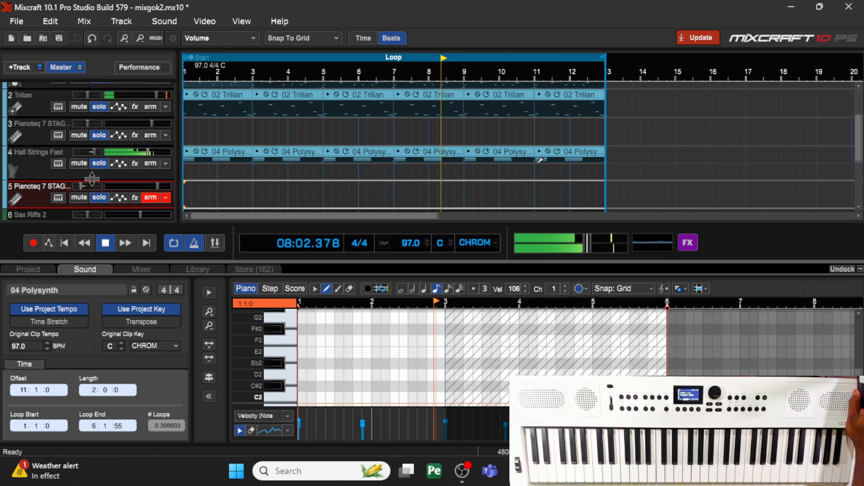
- Lower the Hall Strings Fast track's volume slightly and disarm the Pianoteq instrument on track 5
click(100, 163)
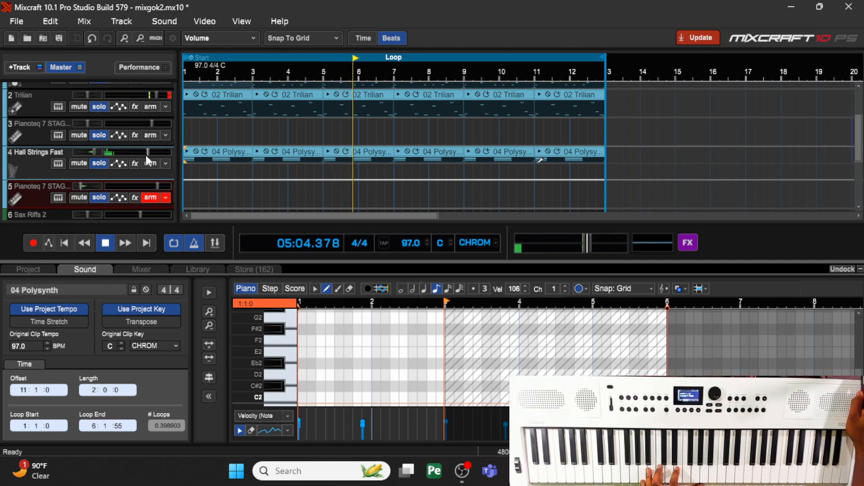
drag(149, 152, 140, 156)
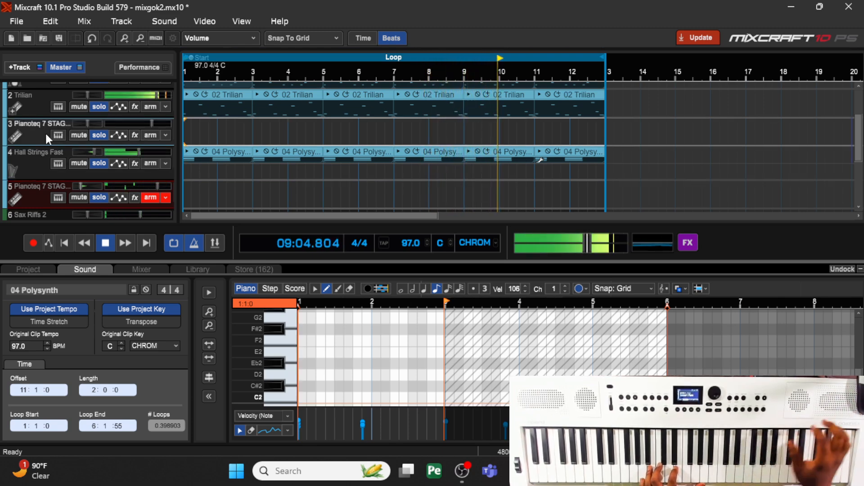
click(150, 196)
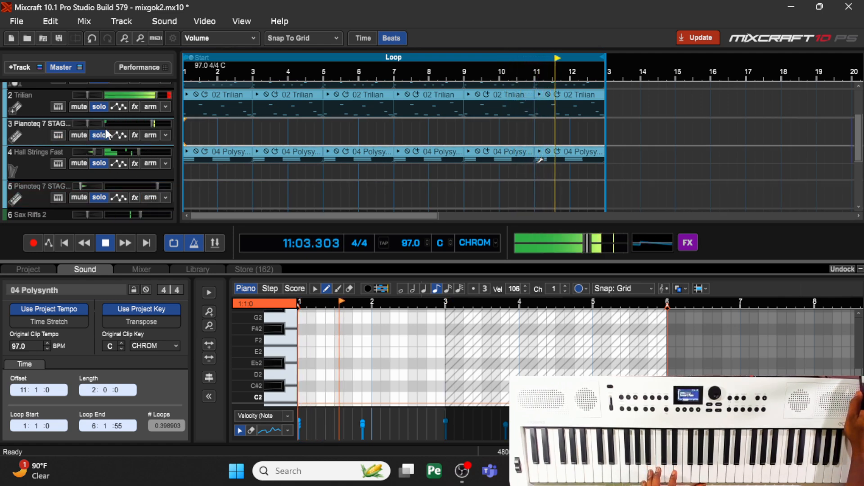
- Take Hall Strings Fast out of solo and add the Acoustica Pro Studio Reverb effect to the Pianoteq instrument on track 3
mouse_move(107, 128)
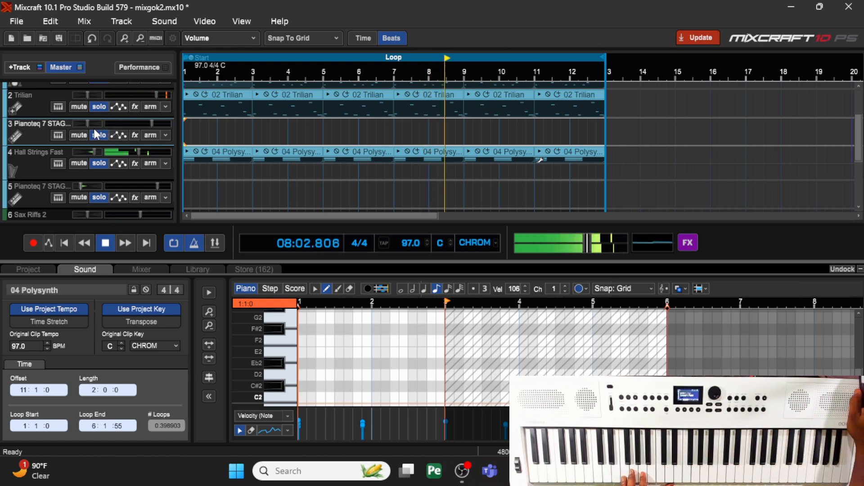
click(99, 163)
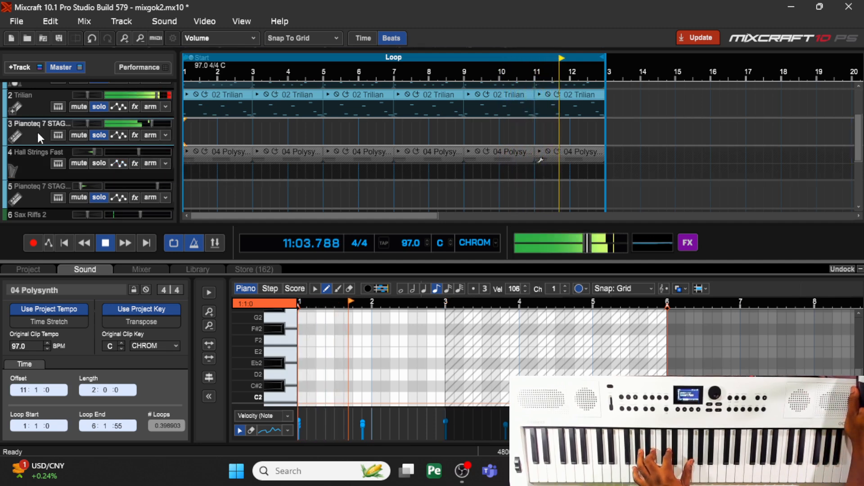
click(135, 135)
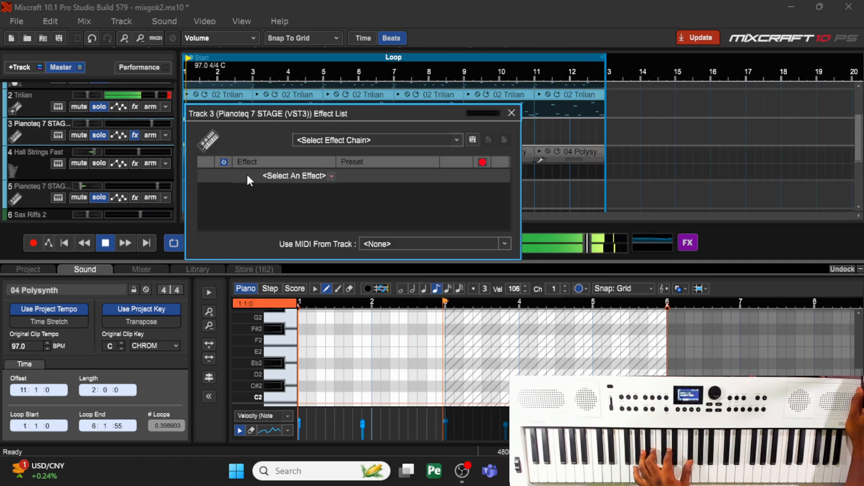
click(331, 175)
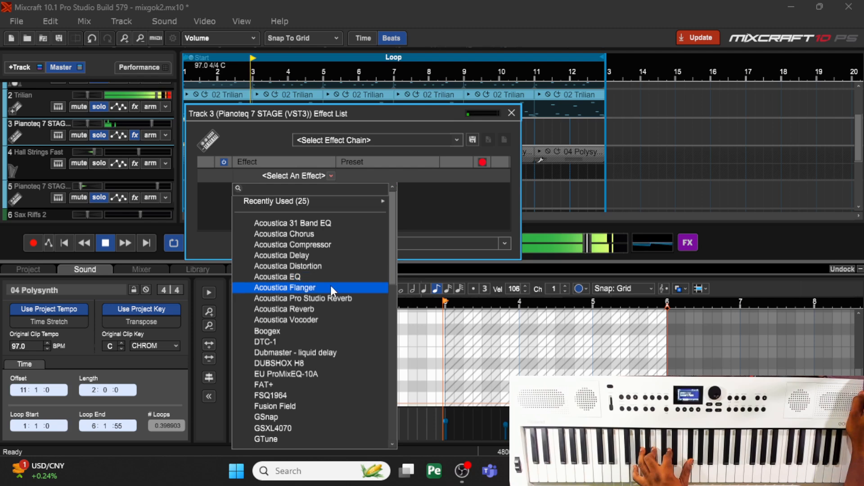
click(332, 298)
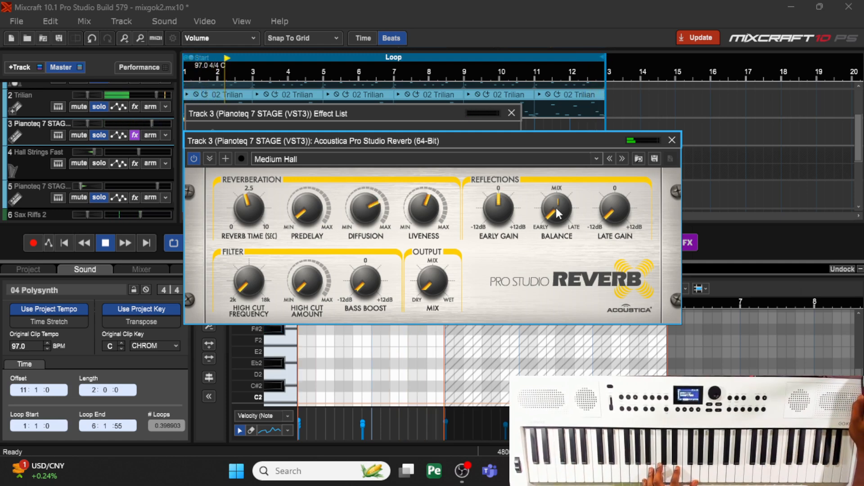
click(672, 142)
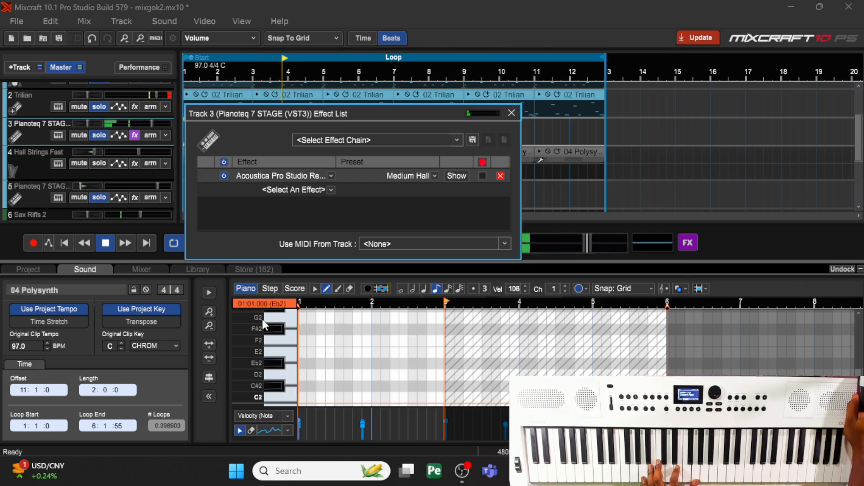
click(513, 110)
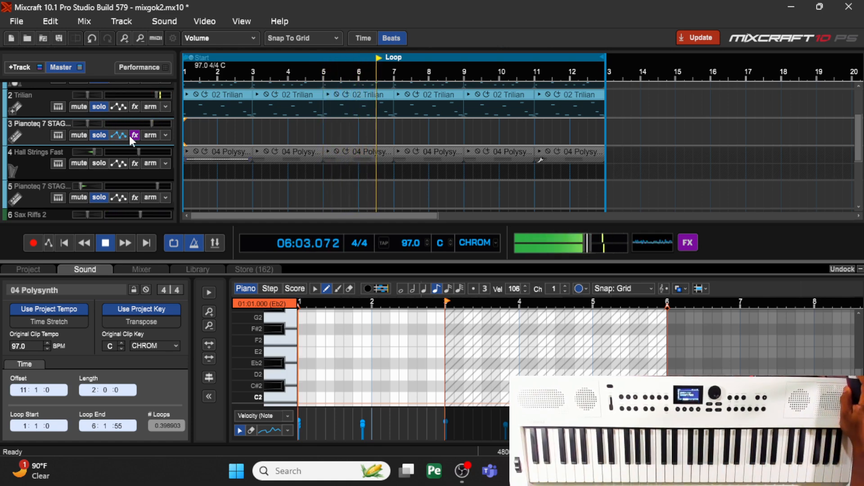
- Raise the master output volume slightly and solo the Sax Riffs 2 track
drag(585, 240, 517, 259)
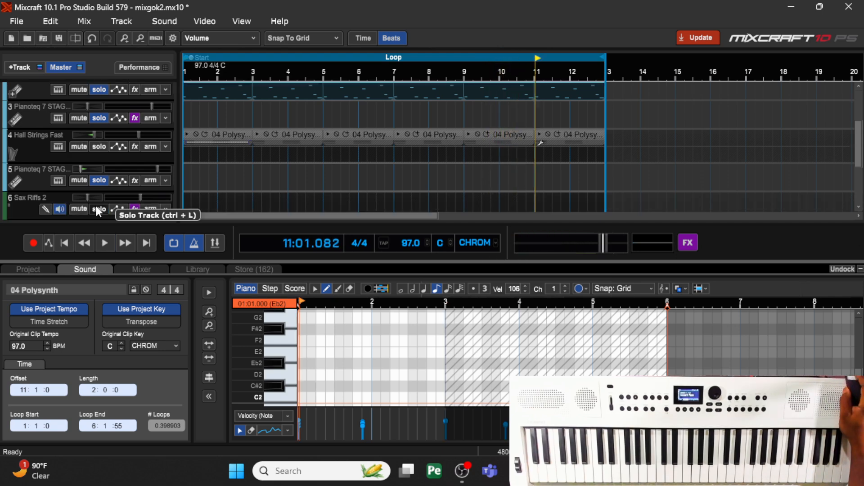
click(96, 206)
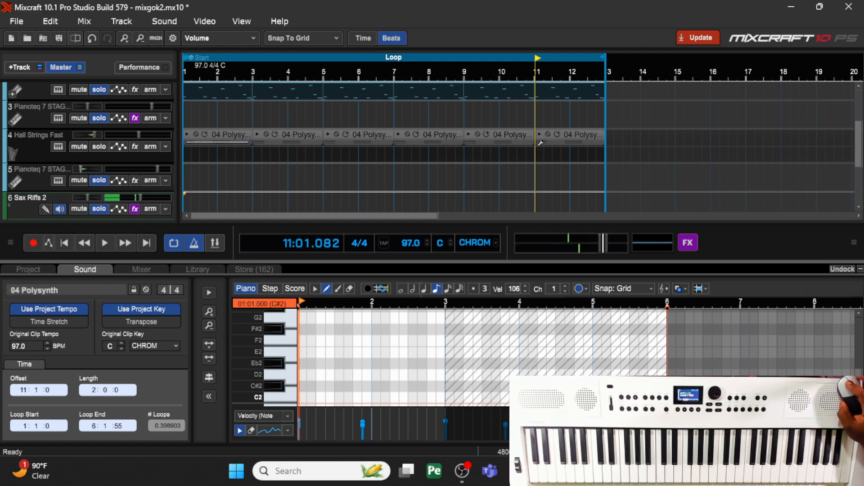
click(462, 471)
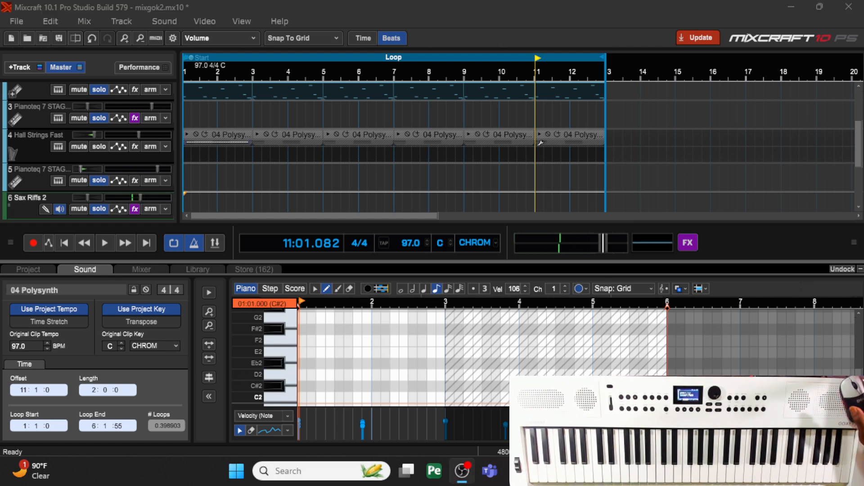